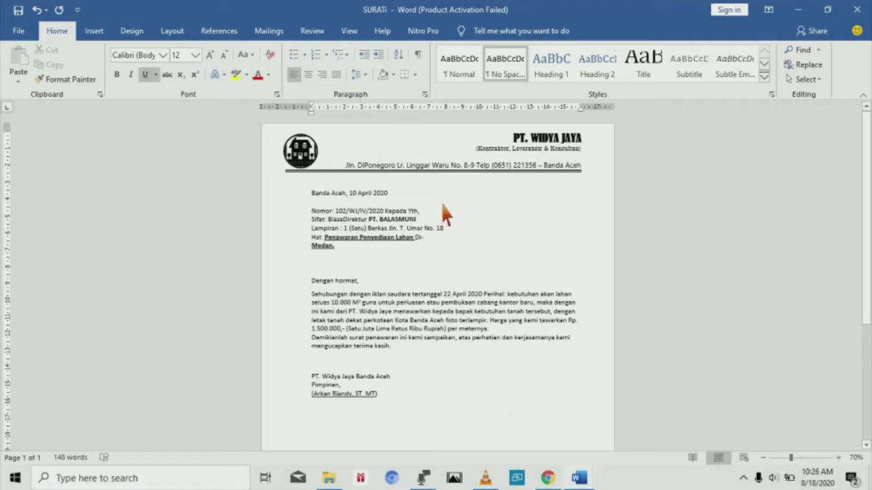
Step: Look over the unformatted letter SURATi from the letterhead down to the Tembusan list
scroll(442, 204, down, 3)
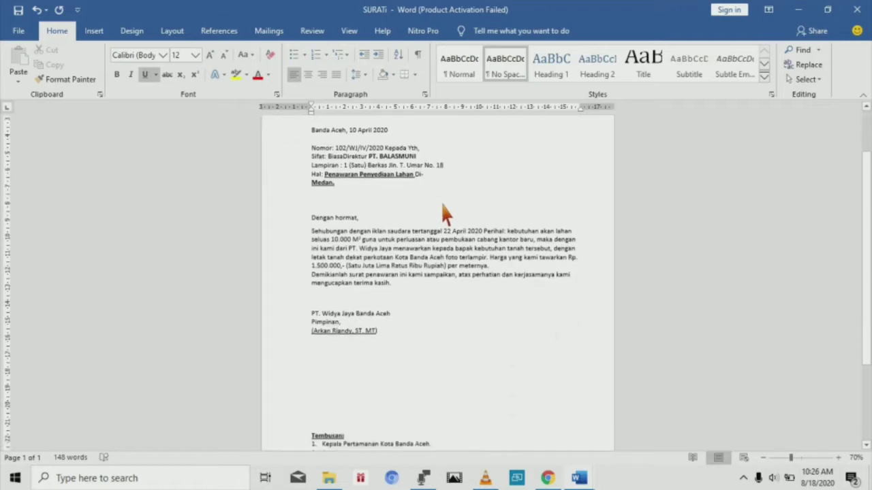
scroll(442, 204, up, 3)
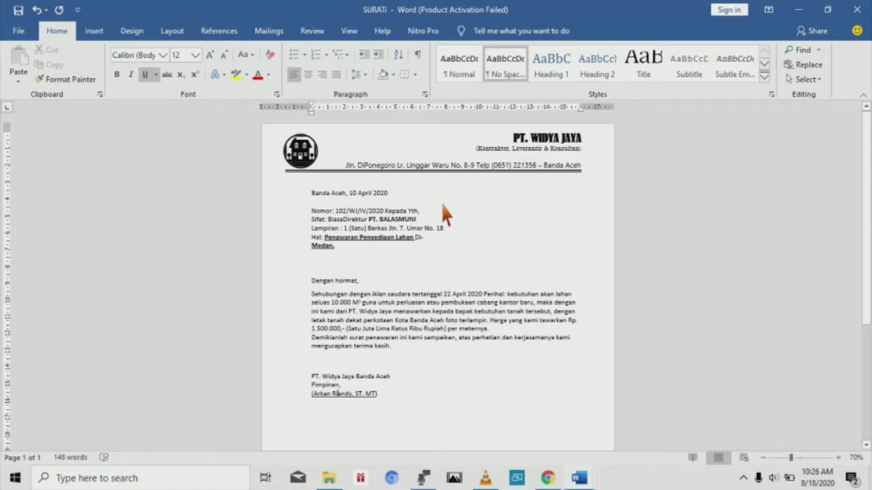
scroll(442, 204, down, 1)
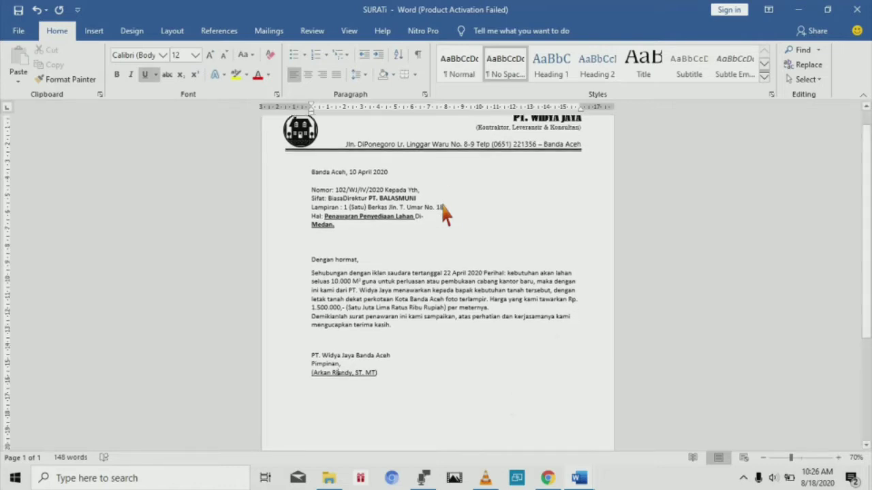
scroll(442, 207, up, 1)
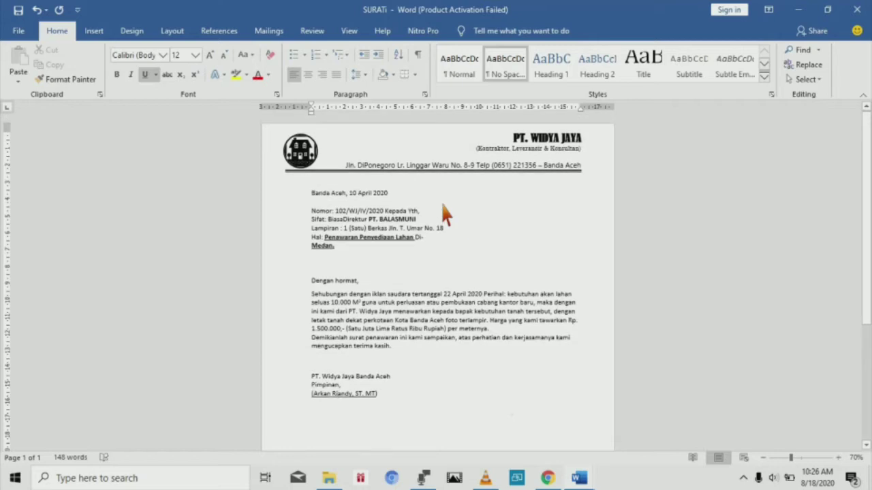
scroll(442, 207, down, 1)
scroll(443, 208, up, 1)
scroll(442, 208, down, 2)
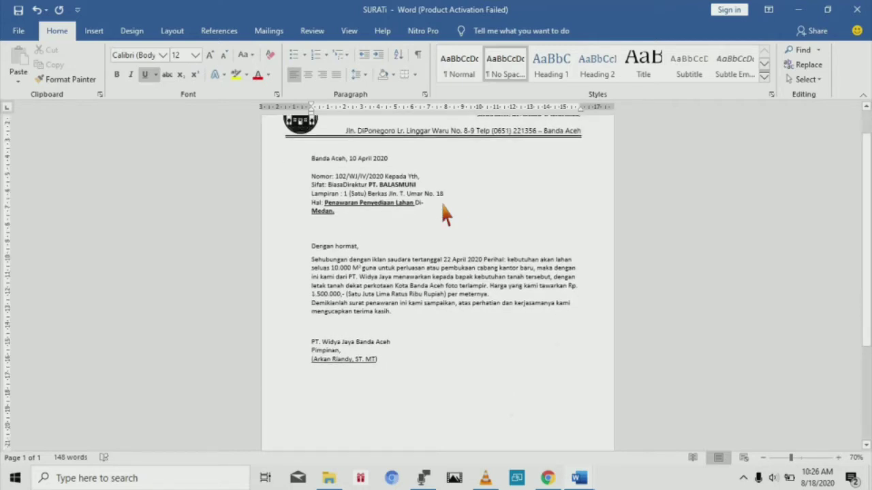
scroll(443, 212, up, 1)
scroll(443, 213, down, 5)
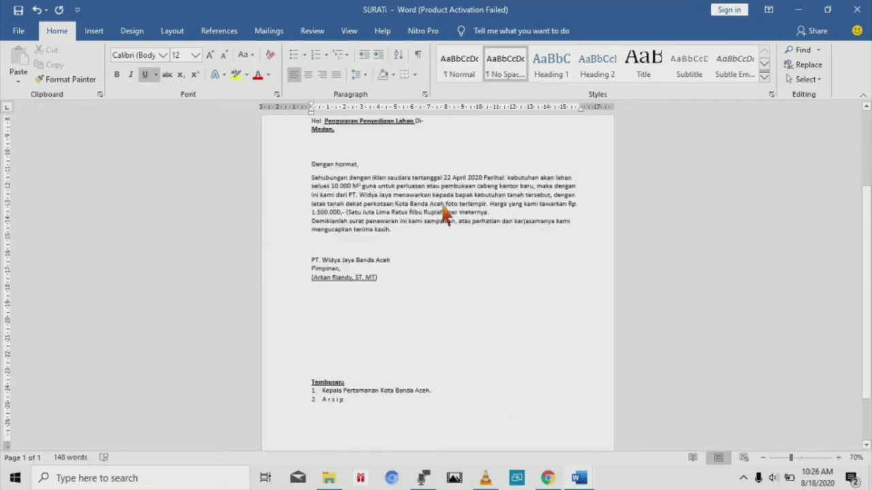
scroll(443, 213, up, 5)
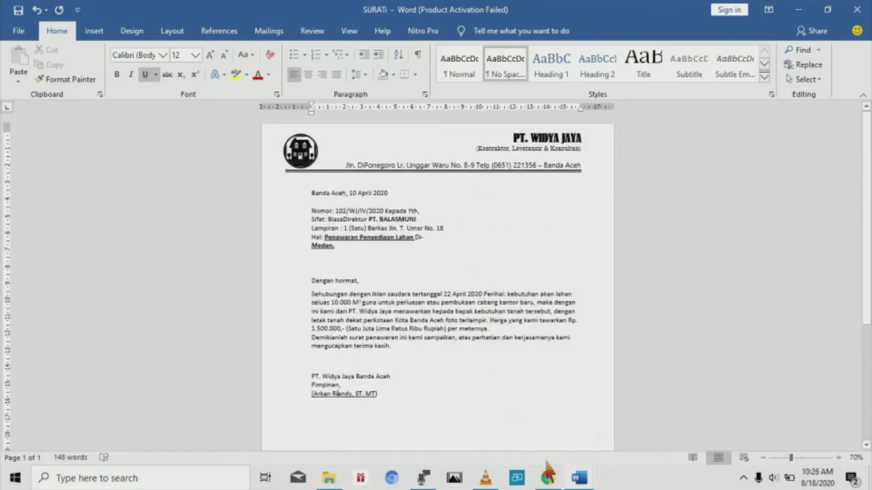
Step: Switch to the finished letter SURAT1 to view its target layout, and return to SURATi
mouse_move(579, 479)
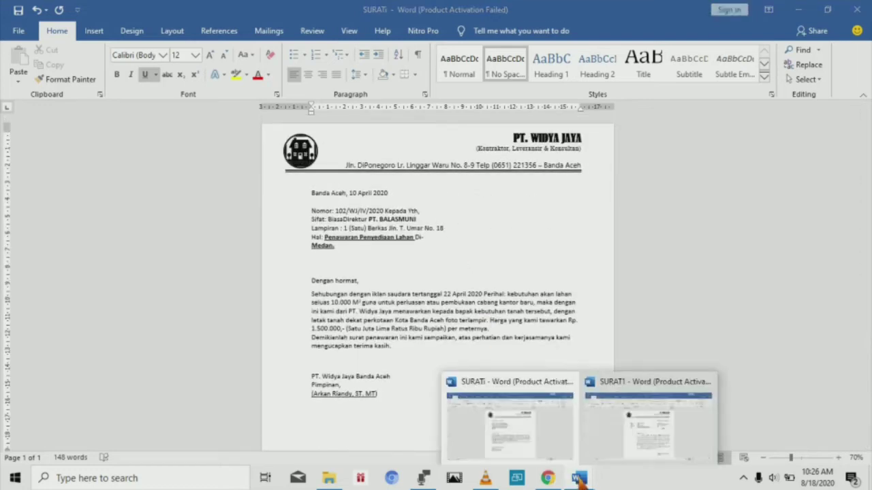
click(599, 445)
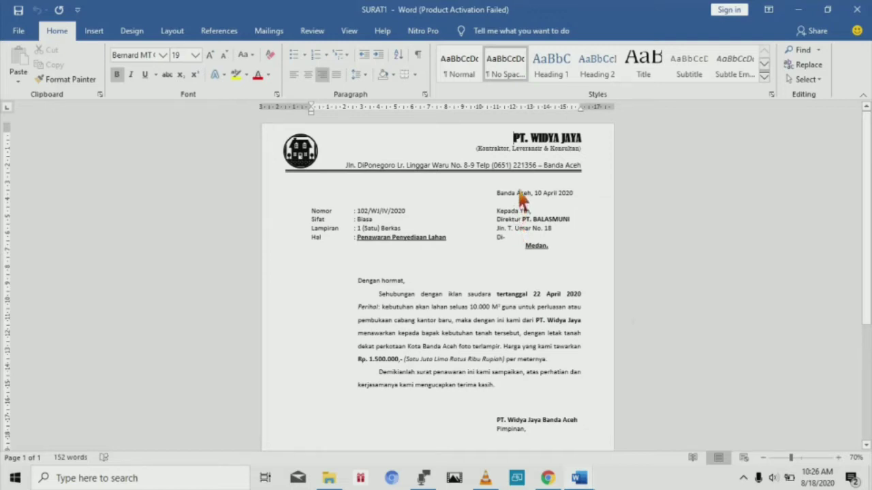
scroll(523, 259, down, 1)
scroll(526, 245, up, 1)
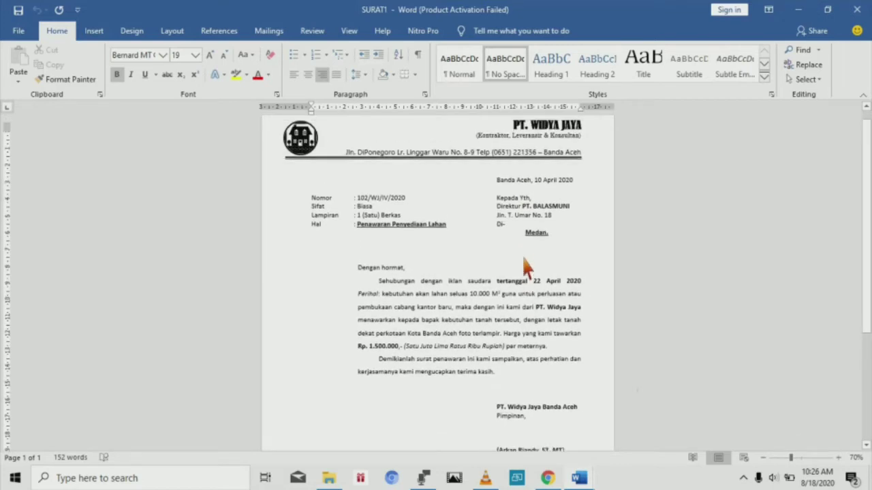
click(579, 479)
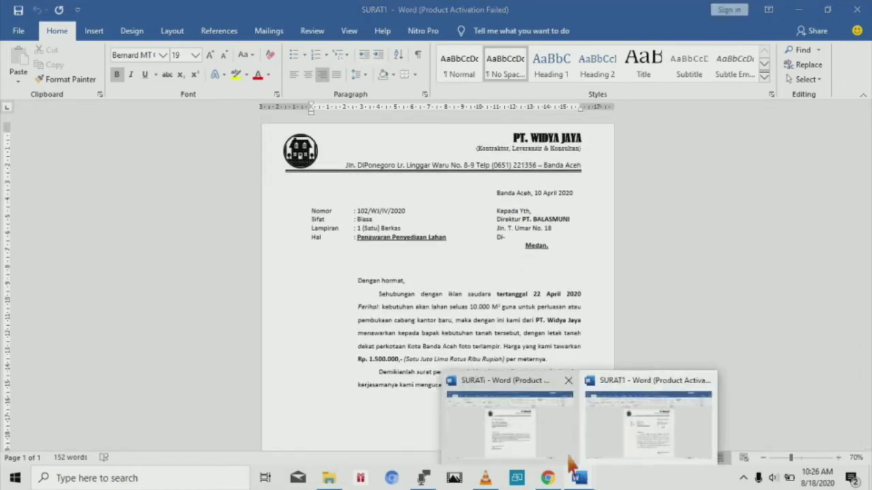
click(555, 451)
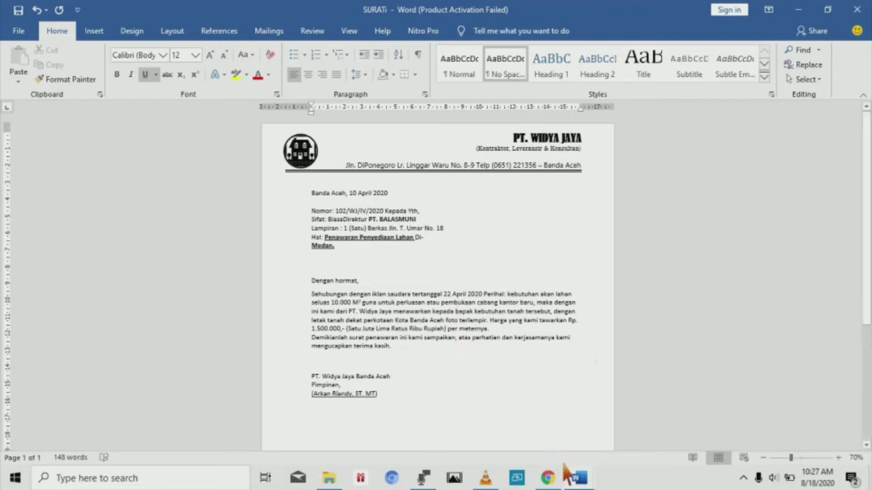
Step: Examine the whole model letter SURAT1 from its reference and addressee blocks to the Tembusan list, and go back to SURATi
mouse_move(579, 479)
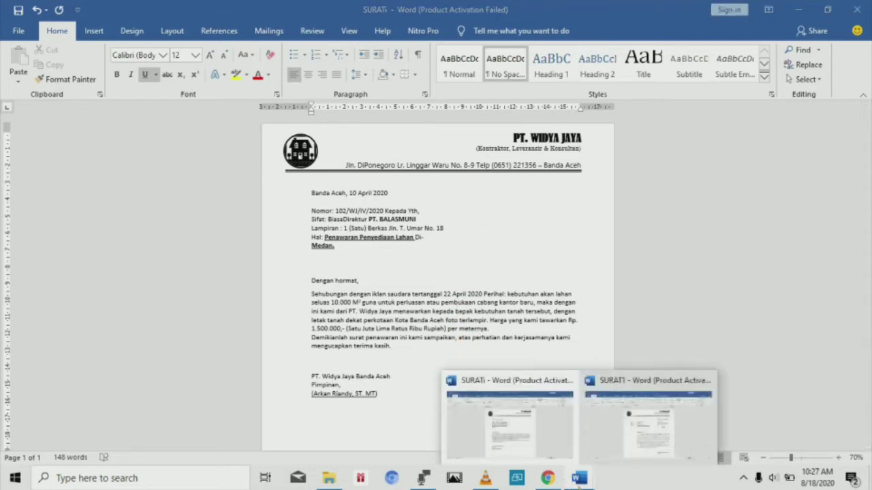
click(603, 441)
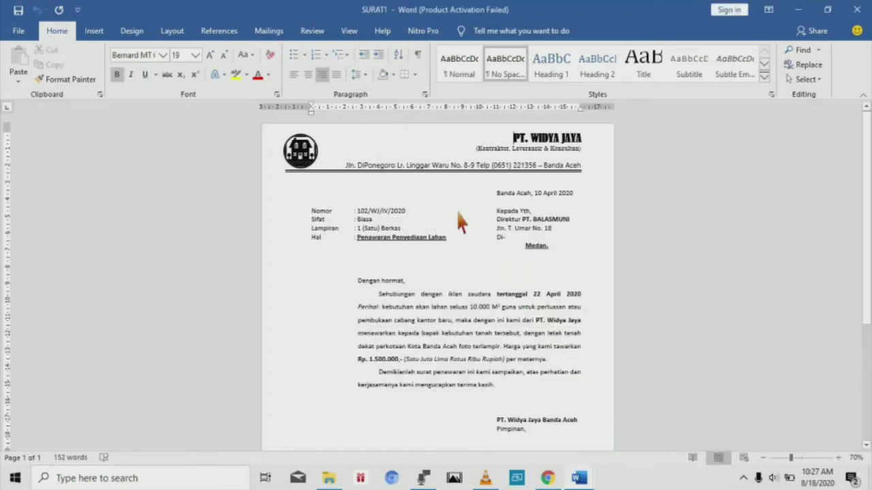
scroll(489, 215, down, 3)
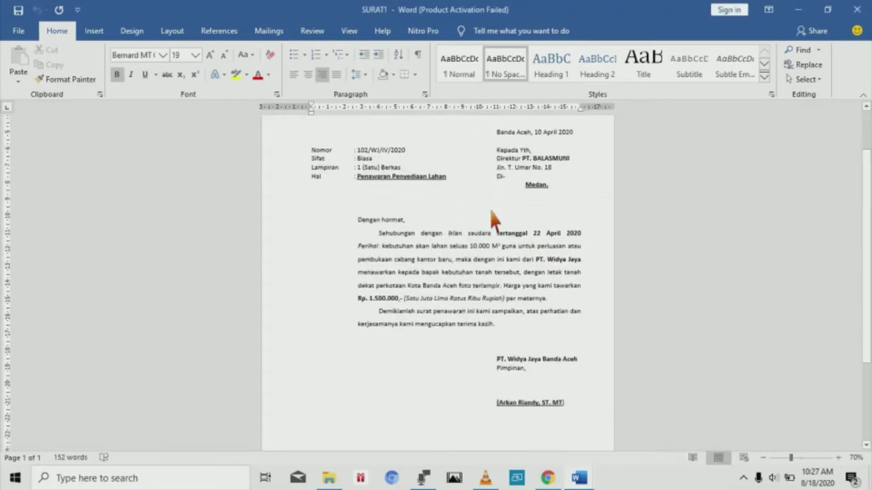
scroll(494, 219, down, 1)
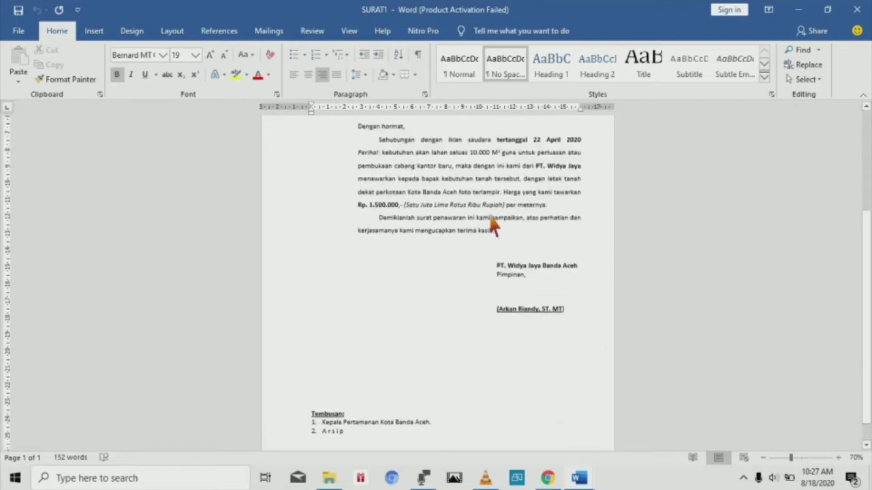
scroll(492, 223, up, 2)
scroll(487, 220, up, 1)
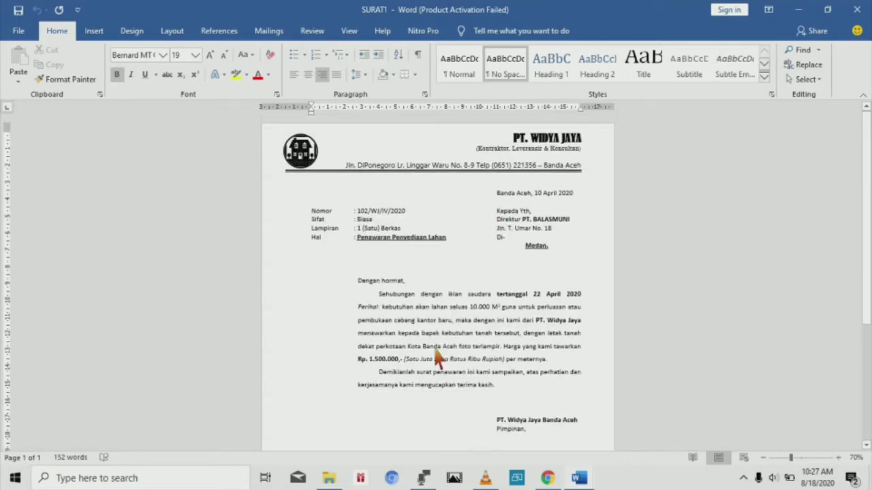
mouse_move(582, 479)
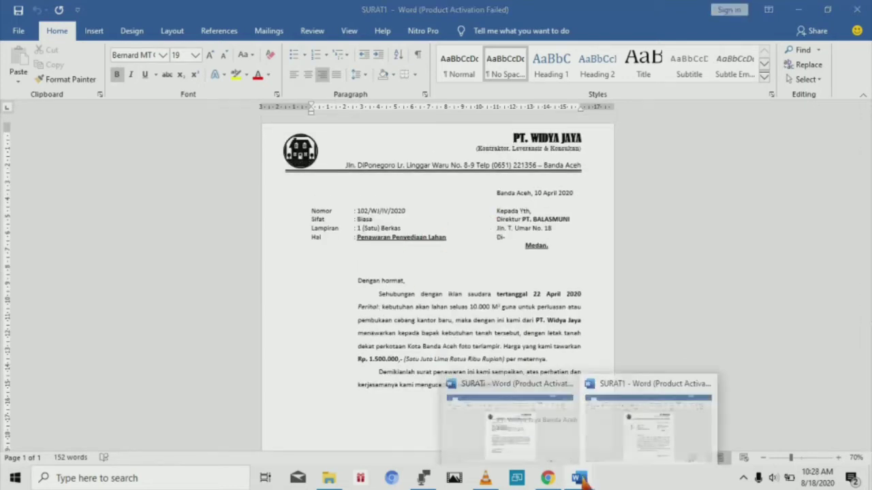
click(509, 447)
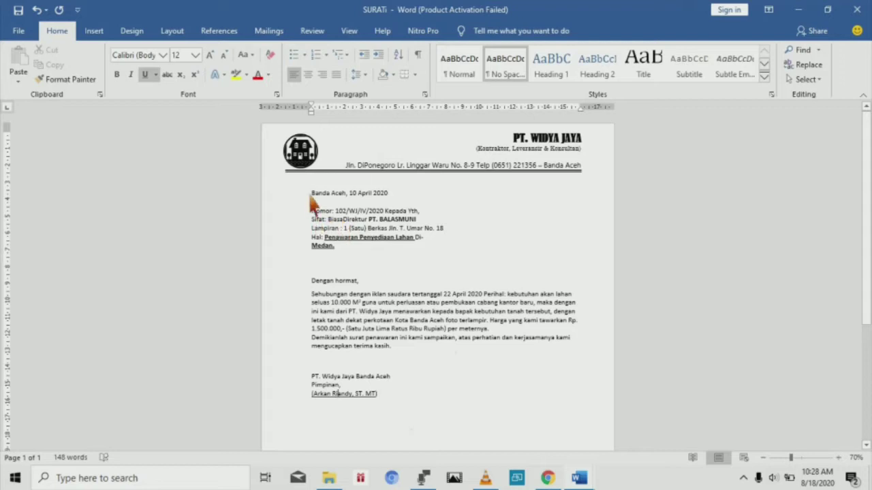
Step: Clear the formatting of the letter text from the date through the signature block and apply the No Spacing style
drag(311, 190, 406, 261)
scroll(406, 263, up, 4)
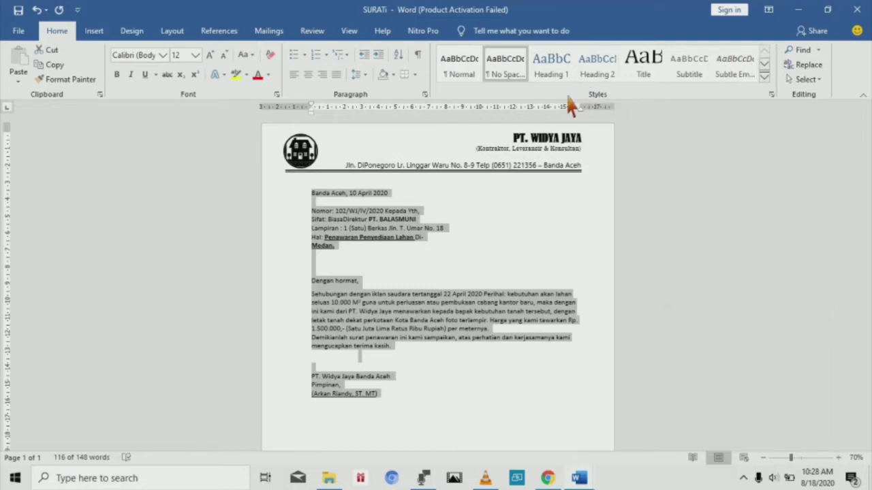
click(505, 66)
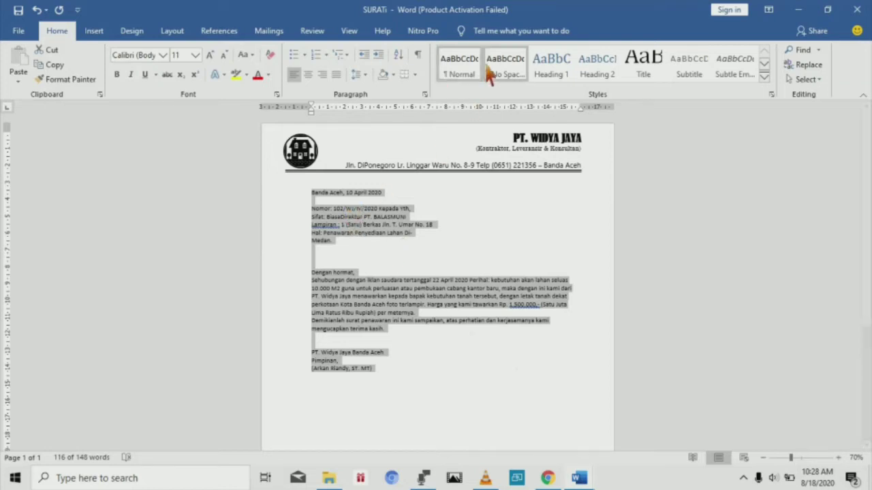
click(502, 68)
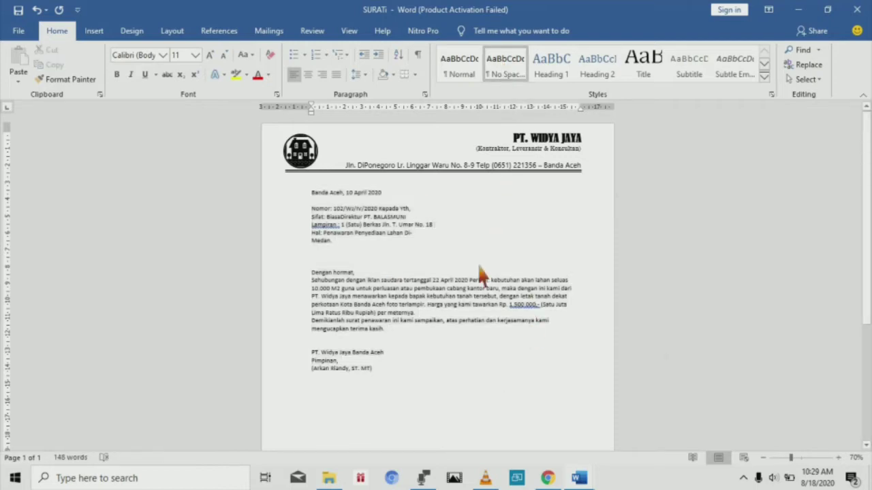
Step: Compare the plain text with the alignment of the reference block in SURAT1, and return to SURATi
mouse_move(578, 478)
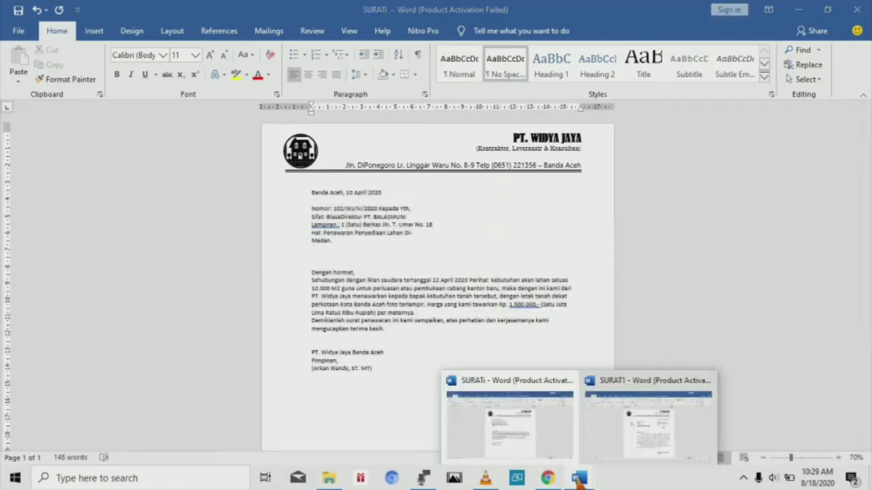
click(616, 446)
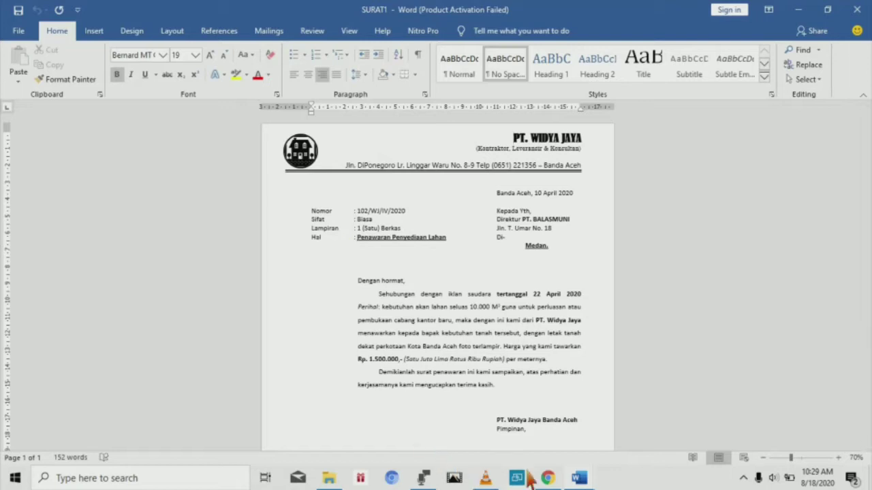
click(578, 479)
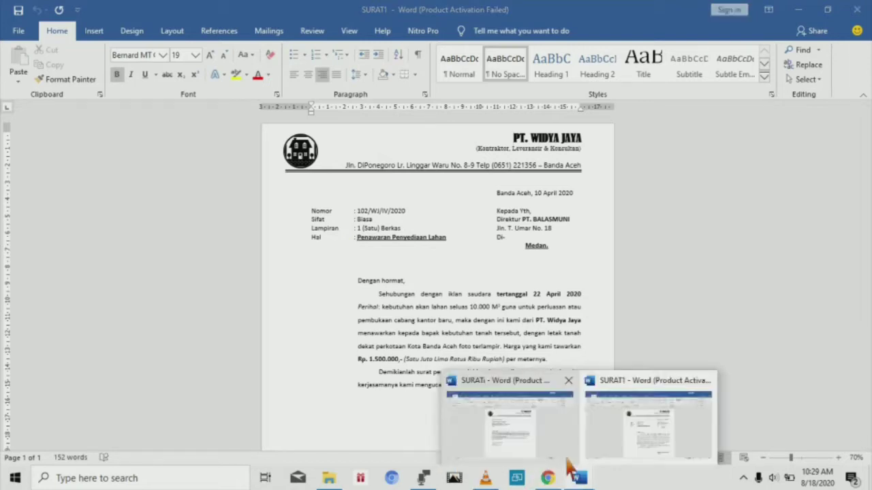
click(532, 448)
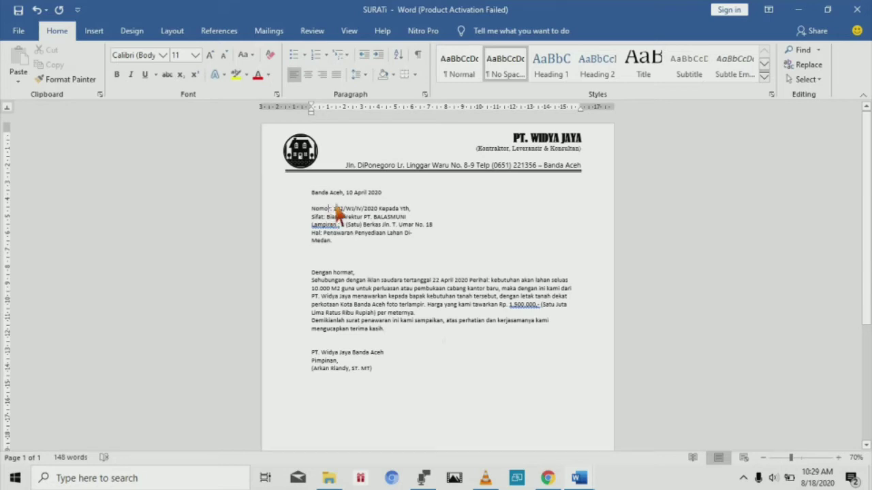
Step: Add left tab stops at 2 cm and 10 cm to the Nomor line and align its colon and "Kepada Yth," to them
ctrl+scroll(339, 214, up, 5)
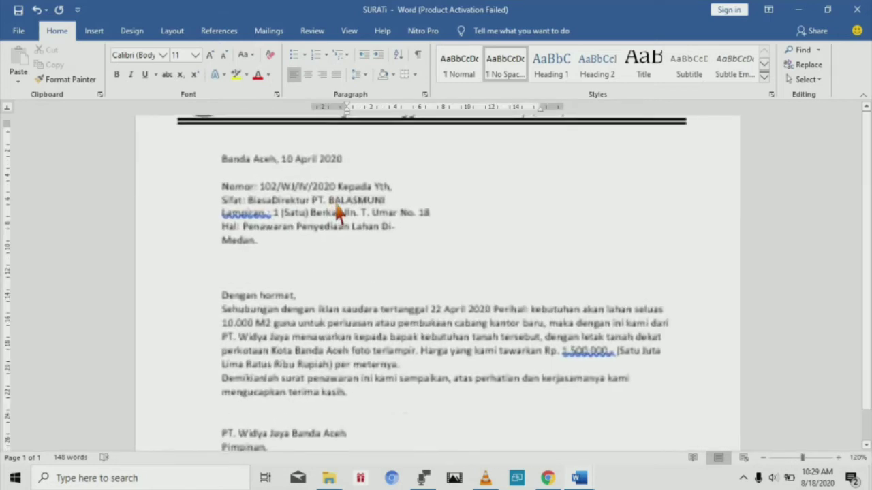
ctrl+scroll(339, 214, up, 1)
scroll(340, 208, up, 3)
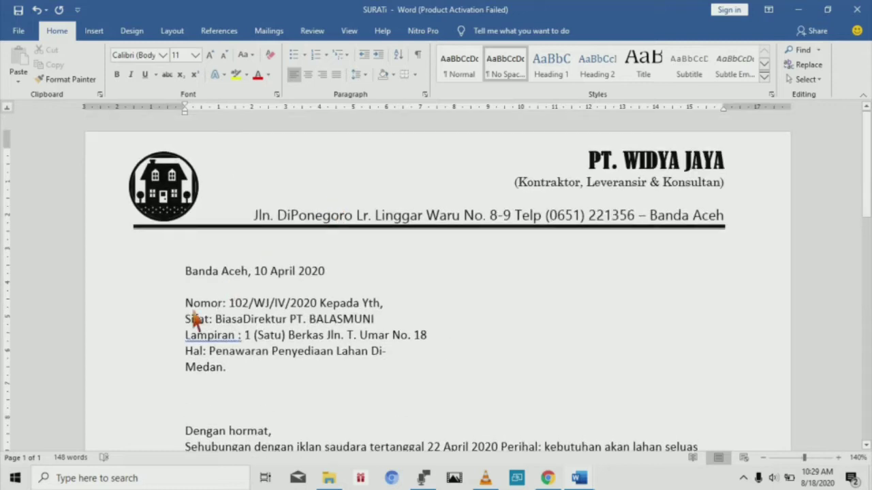
click(221, 305)
key(Tab)
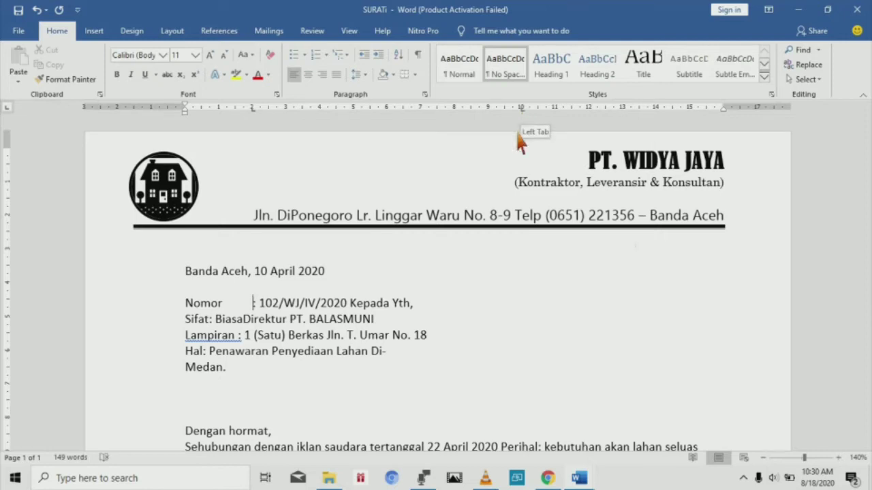
click(348, 306)
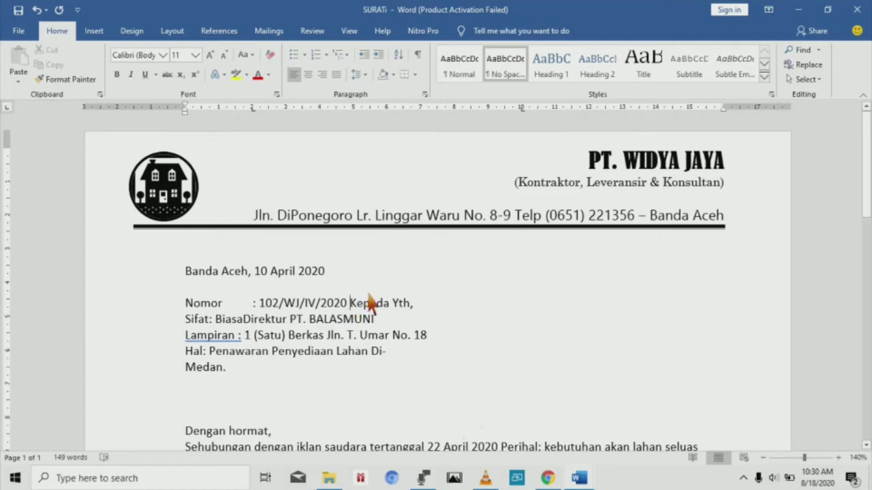
key(Tab)
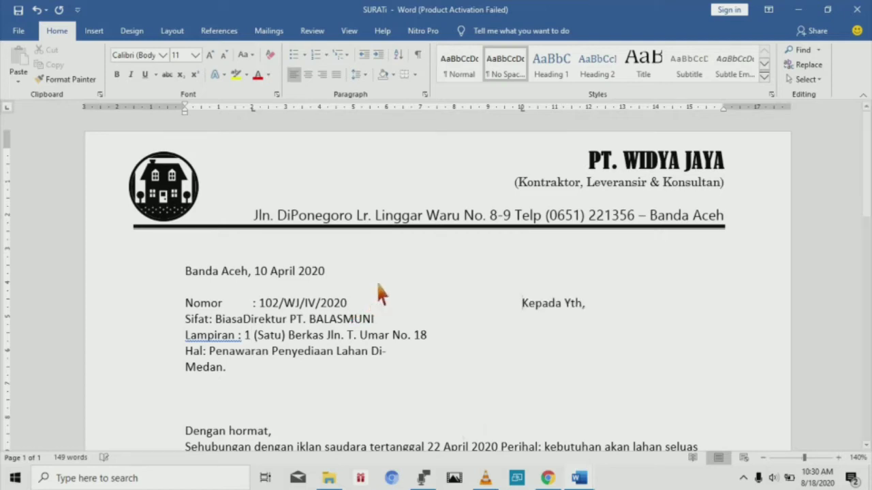
Step: Add left tab stops at 2 cm and 10 cm to the Sifat line and align its colon and "PT. BALASMUNI" to them
click(211, 324)
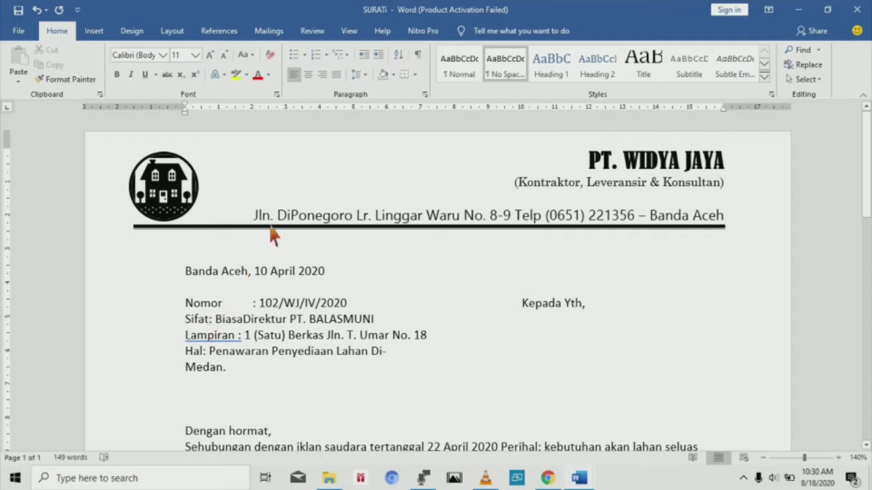
click(252, 109)
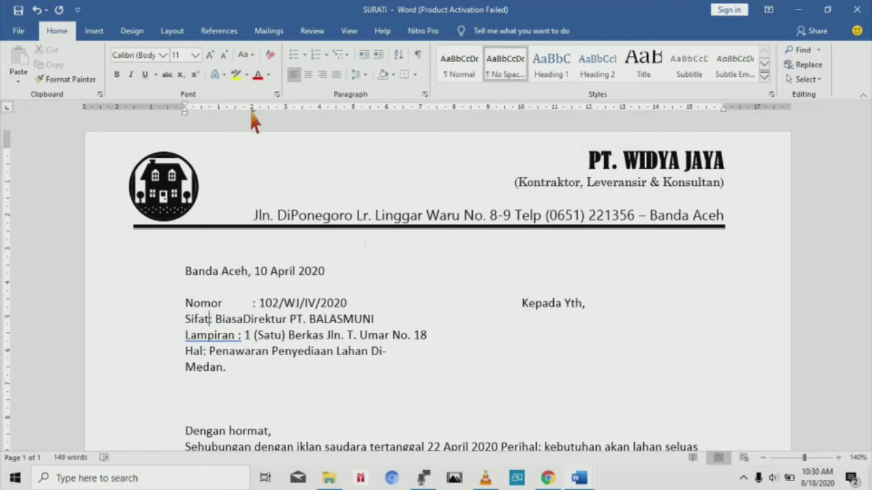
key(Tab)
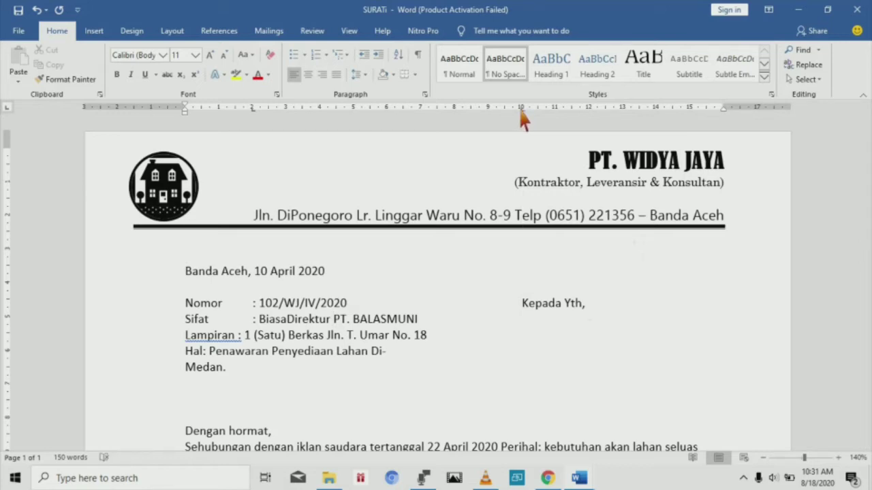
key(Tab)
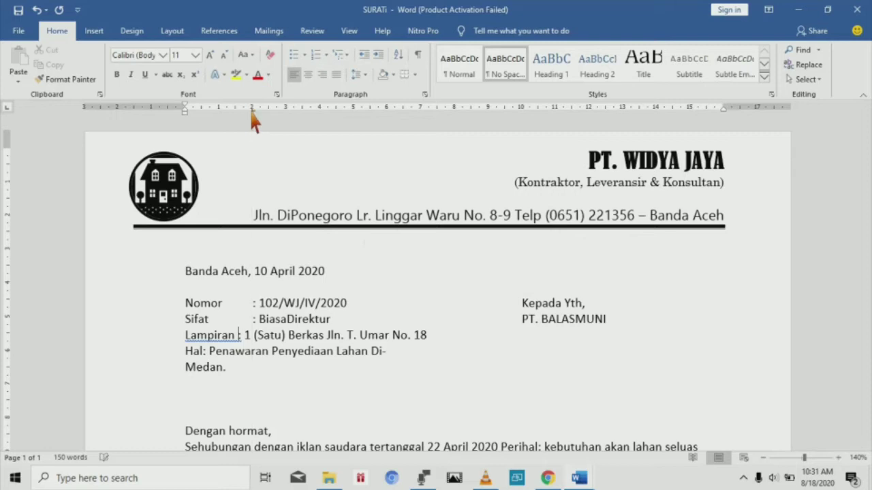
Step: Align the colons of the Lampiran and Hal lines at 2 cm, and "Jln. T. Umar No. 18" and "Di-" at 10 cm using left tab stops
key(Tab)
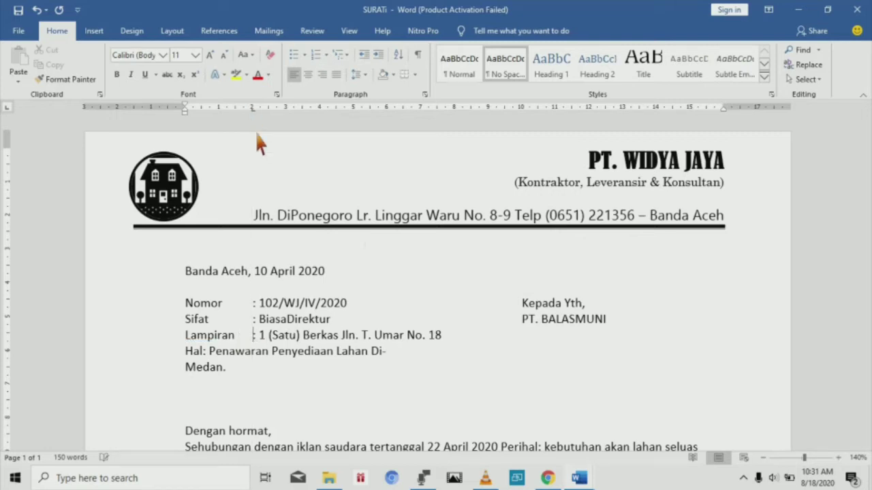
click(521, 112)
key(Tab)
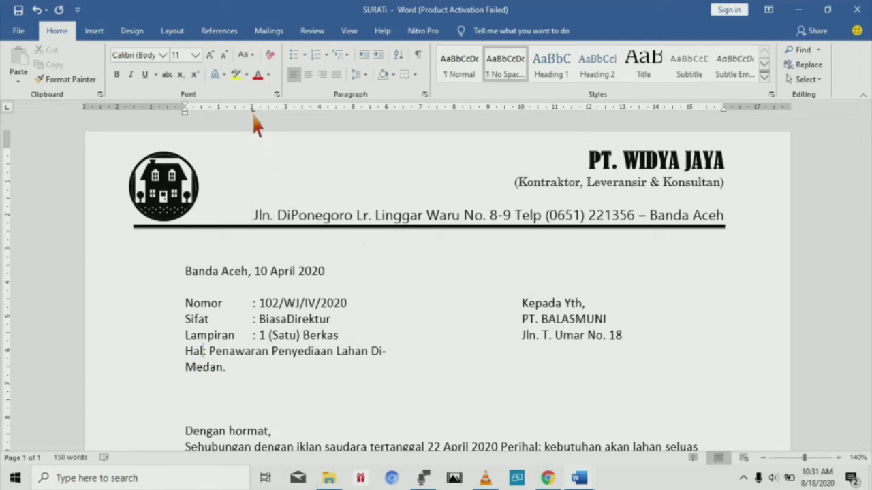
key(Tab)
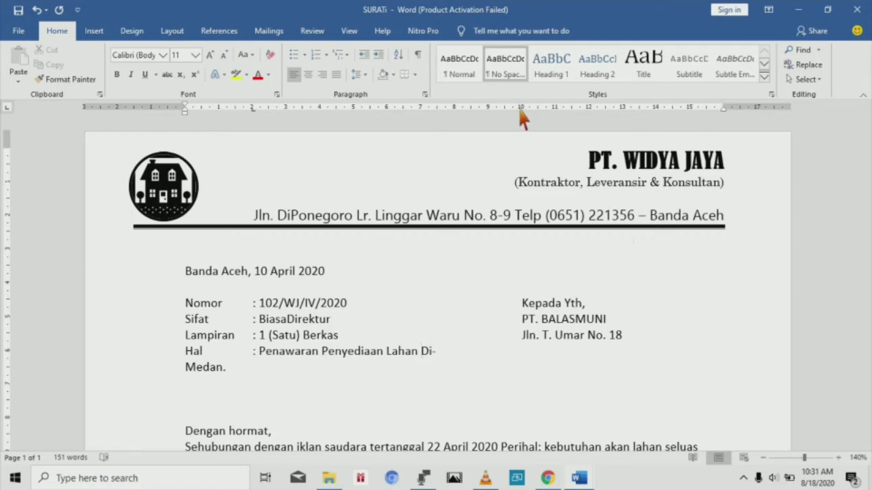
key(Tab)
Step: Check the placement of "Medan." in SURAT1, then indent that line in SURATi to a left tab stop at 11.5 cm
click(186, 371)
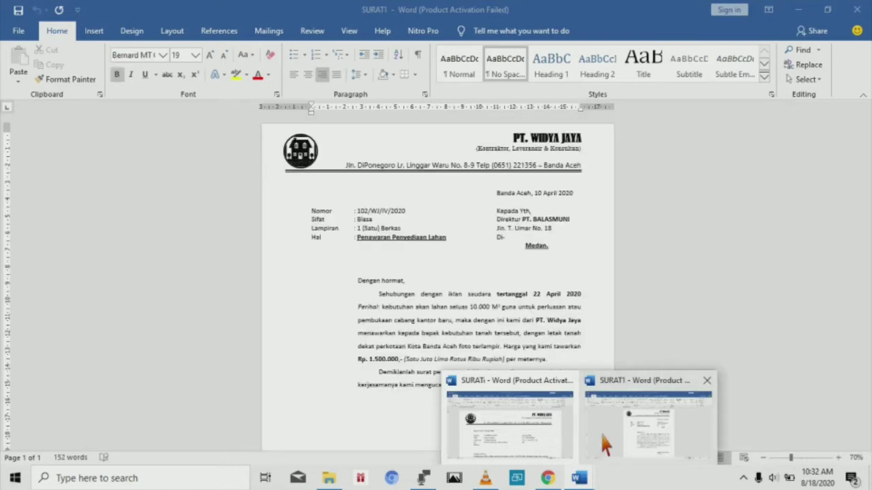
click(604, 439)
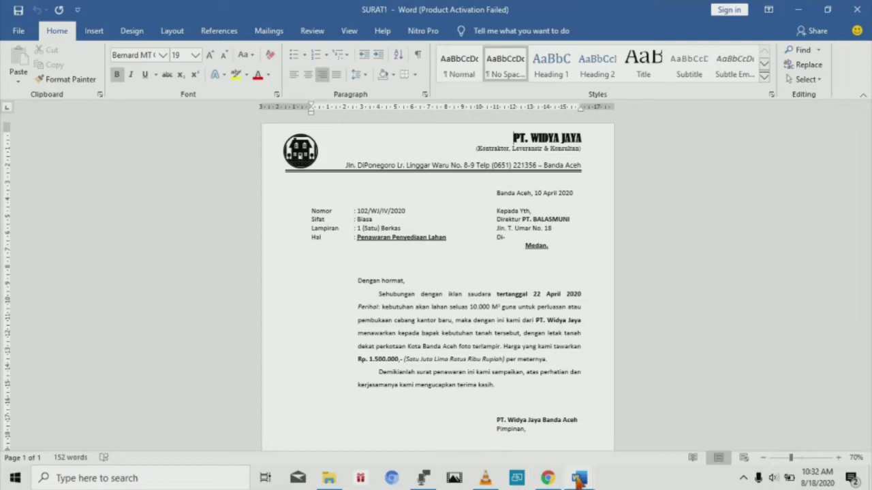
mouse_move(578, 479)
click(551, 467)
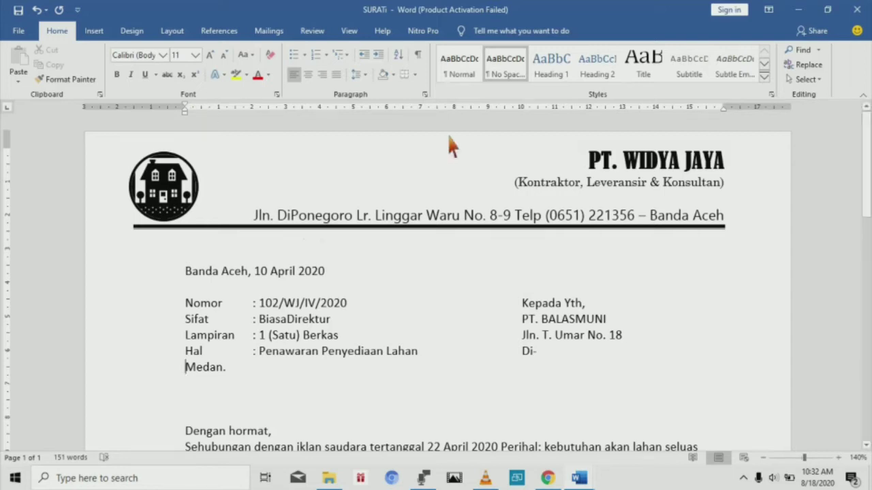
click(571, 109)
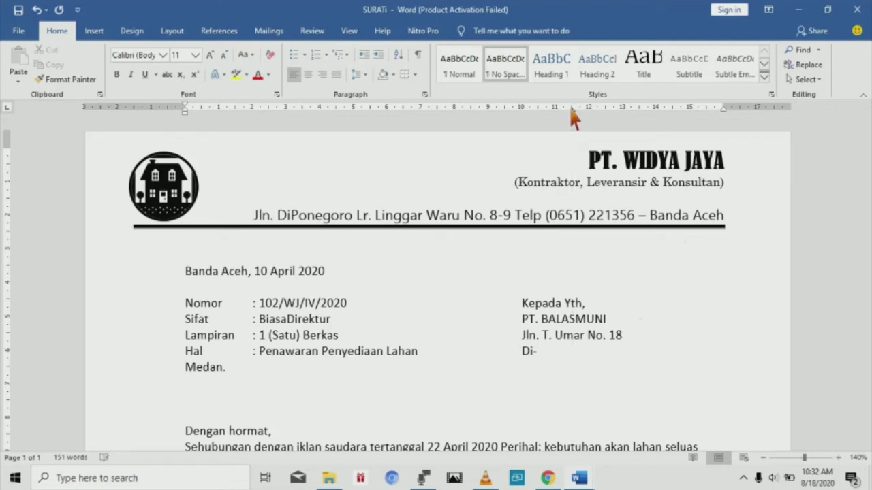
key(Tab)
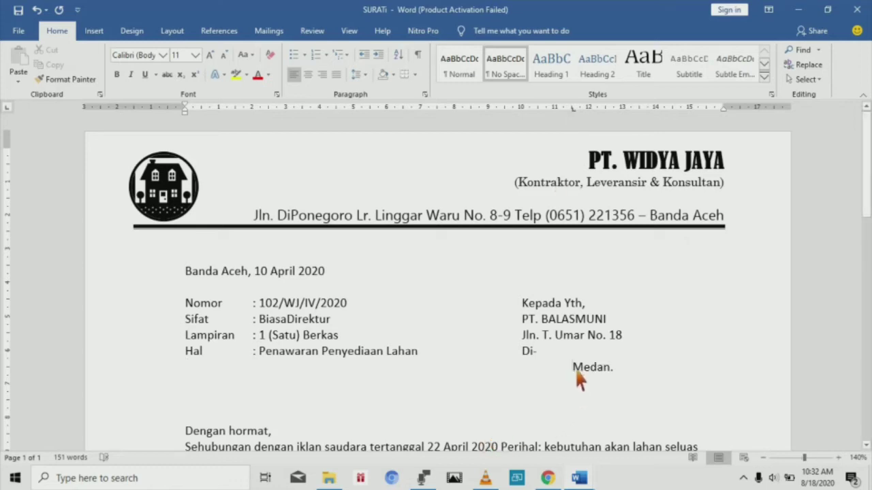
Step: Make the word "Medan" in the addressee block bold and underlined
drag(574, 372, 613, 371)
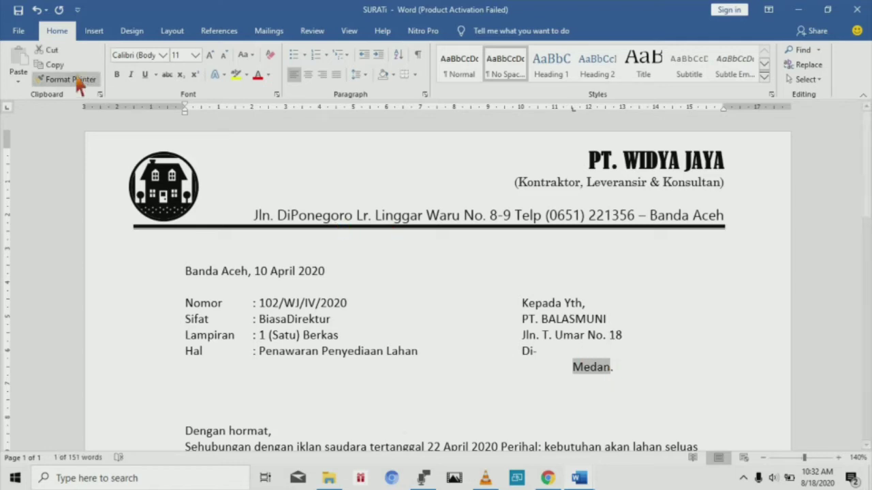
click(117, 75)
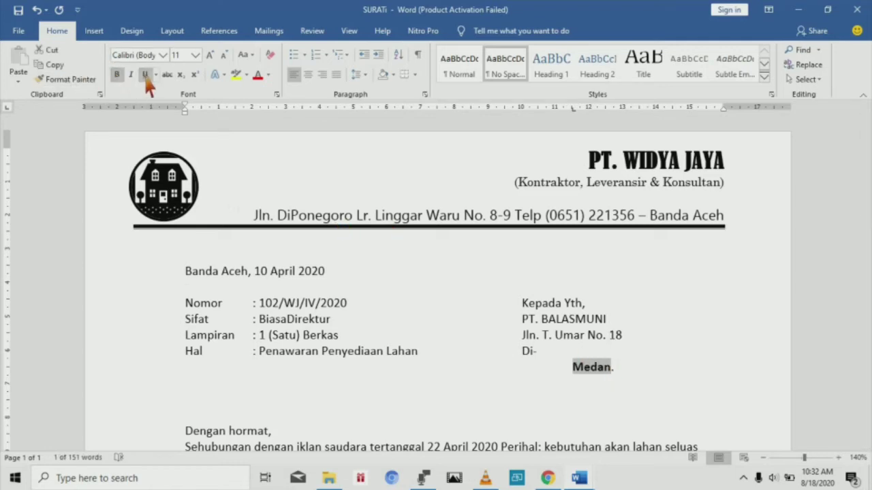
click(145, 74)
Step: Make the subject text "Penawaran Penyediaan Lahan" on the Hal line bold and underlined
click(578, 478)
mouse_move(596, 426)
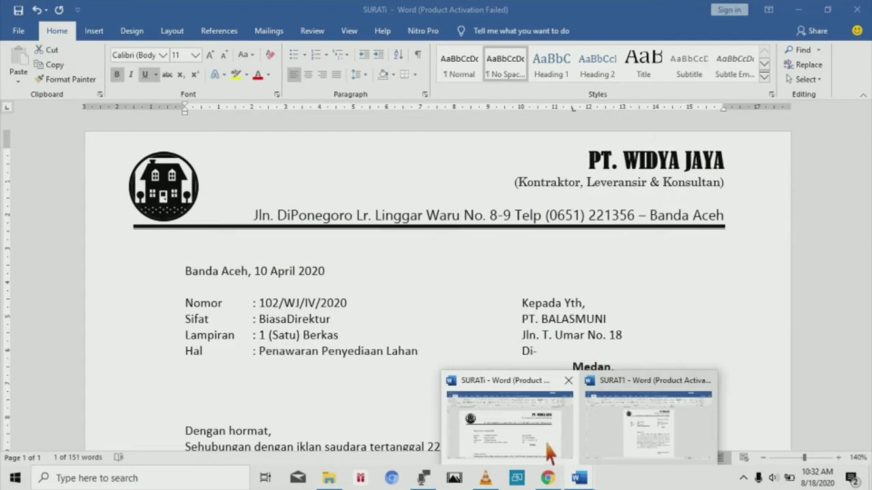
click(545, 442)
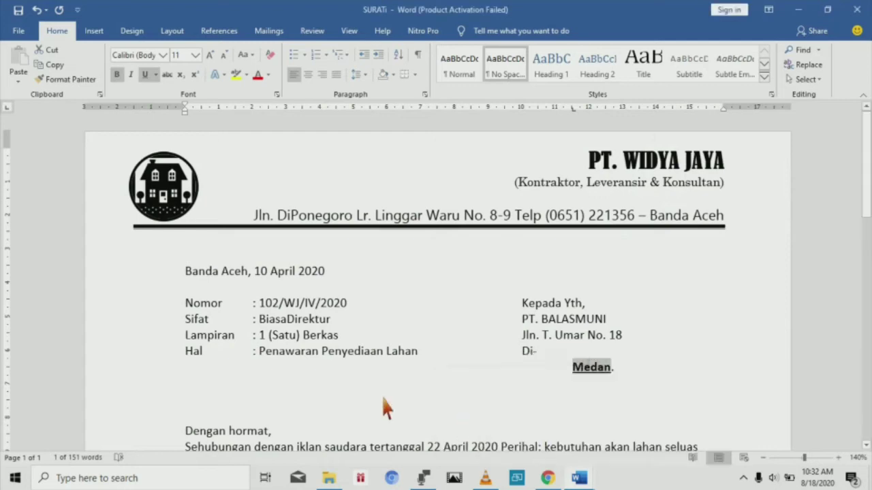
drag(261, 352, 414, 353)
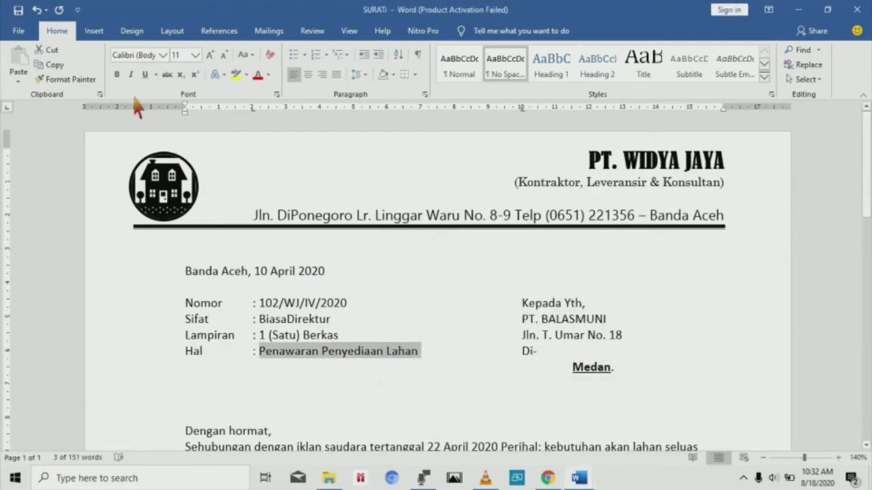
click(118, 76)
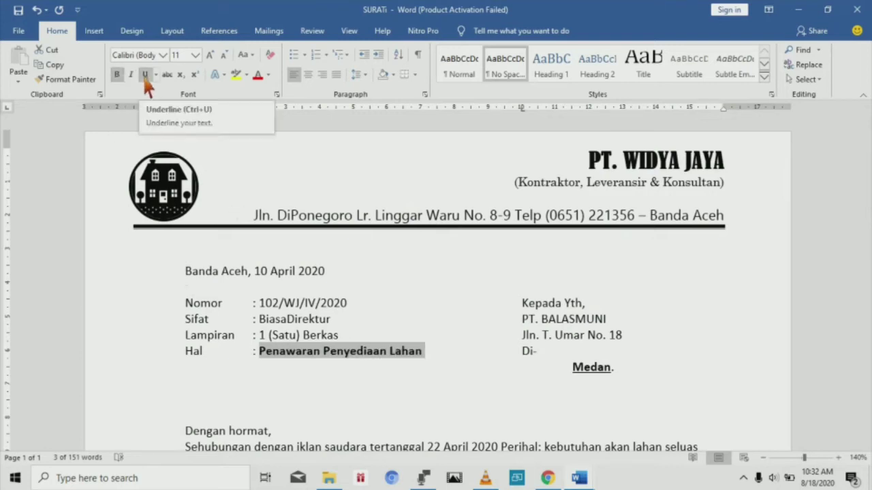
click(144, 76)
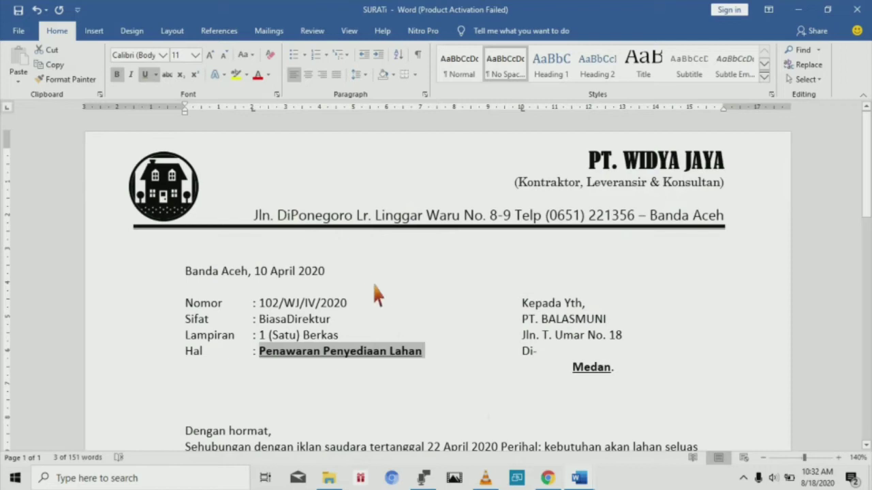
click(390, 293)
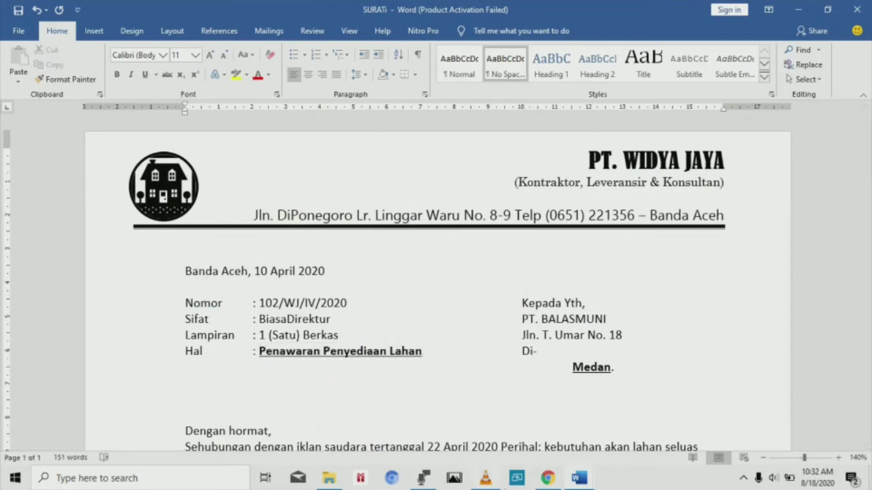
Step: Compare the reference and addressee blocks with the finished layout in SURAT1, and return to SURATi
mouse_move(577, 477)
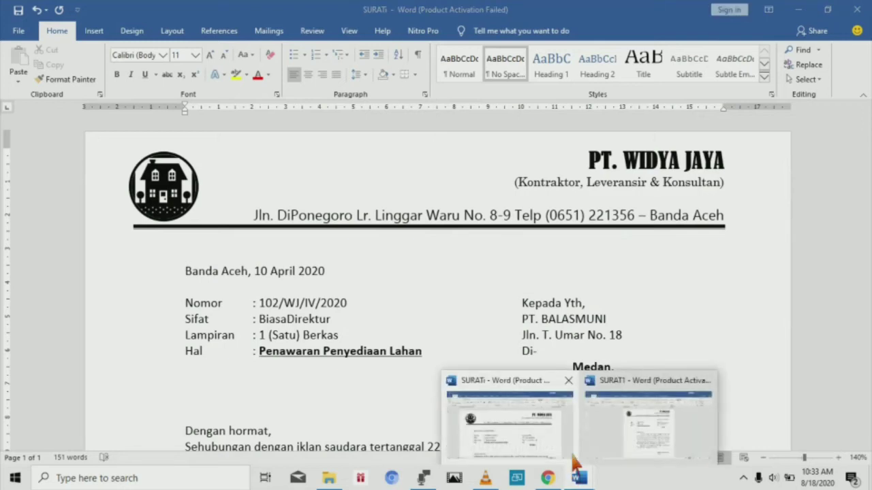
click(606, 434)
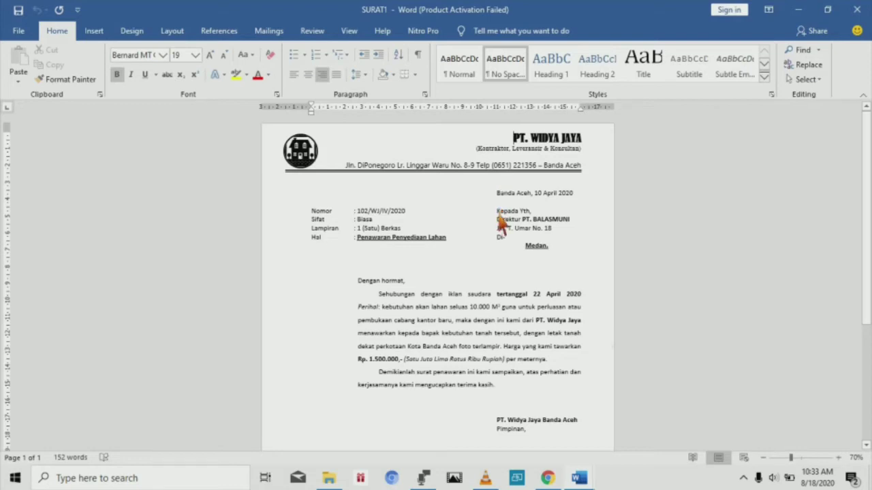
click(579, 478)
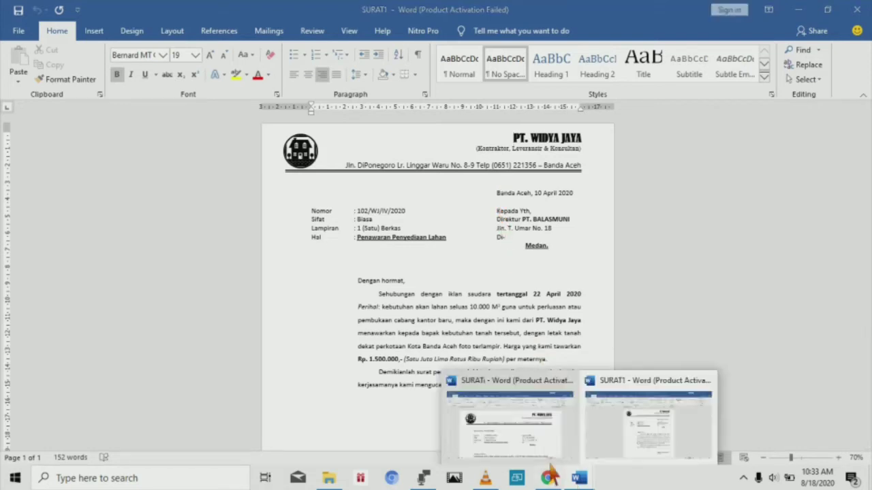
click(529, 439)
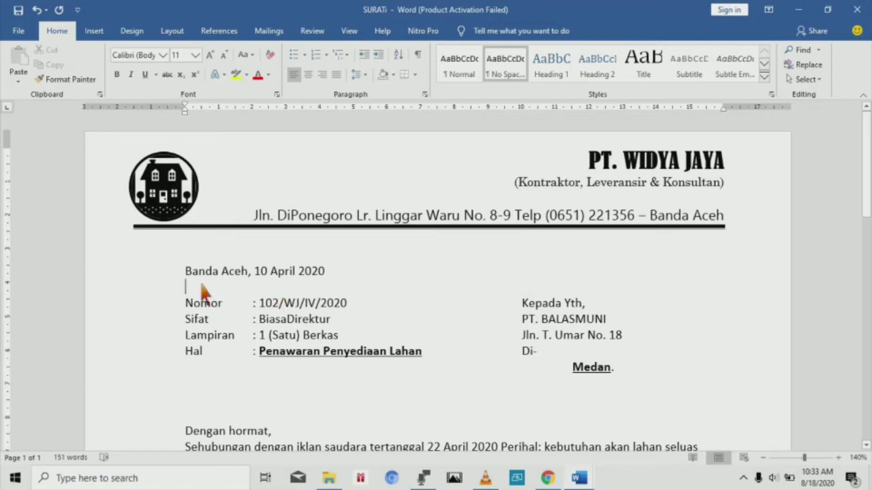
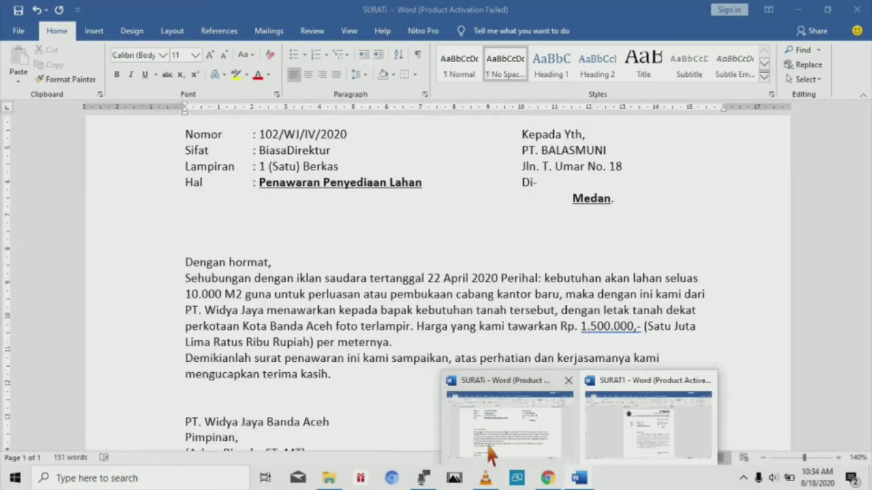
click(487, 450)
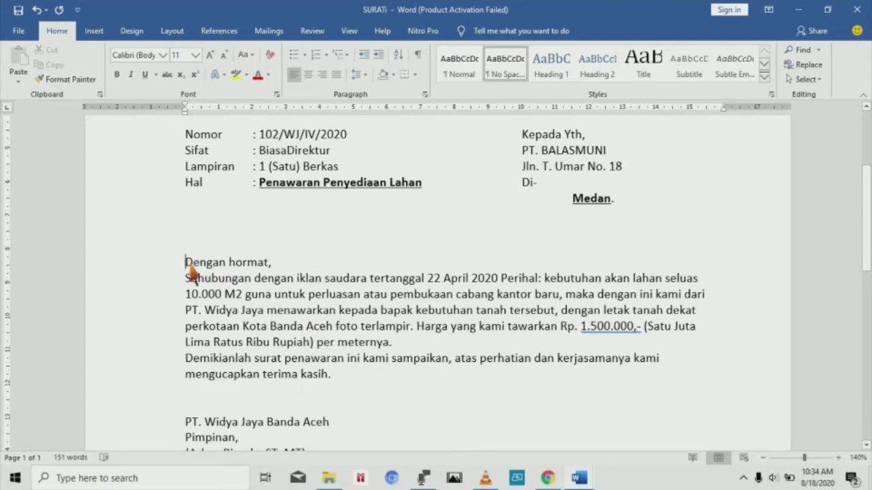
Step: Select the text from "Dengan hormat," to "terima kasih.", check its placement in SURAT1, and set its first-line indent in SURATi to about 2.25 cm
drag(186, 264, 341, 373)
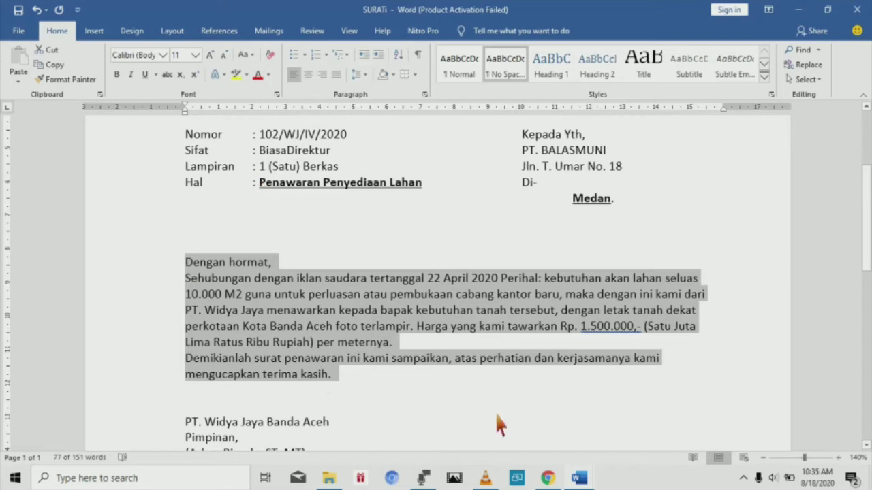
click(579, 477)
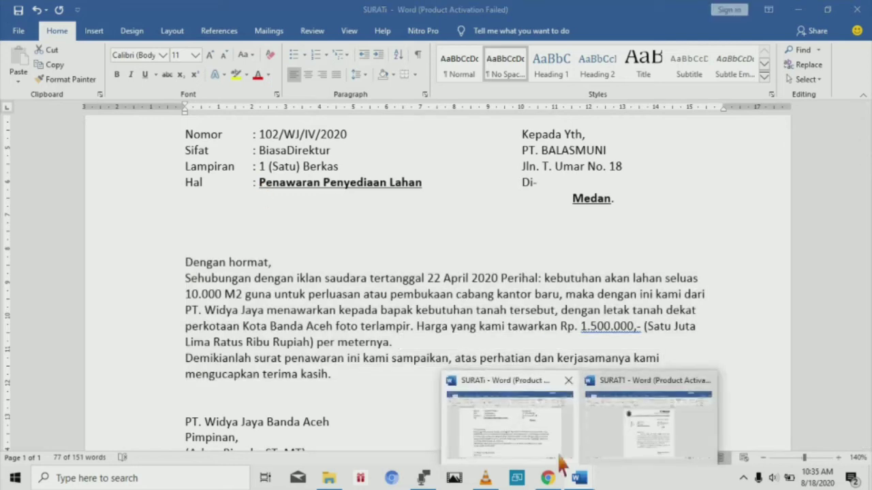
click(616, 428)
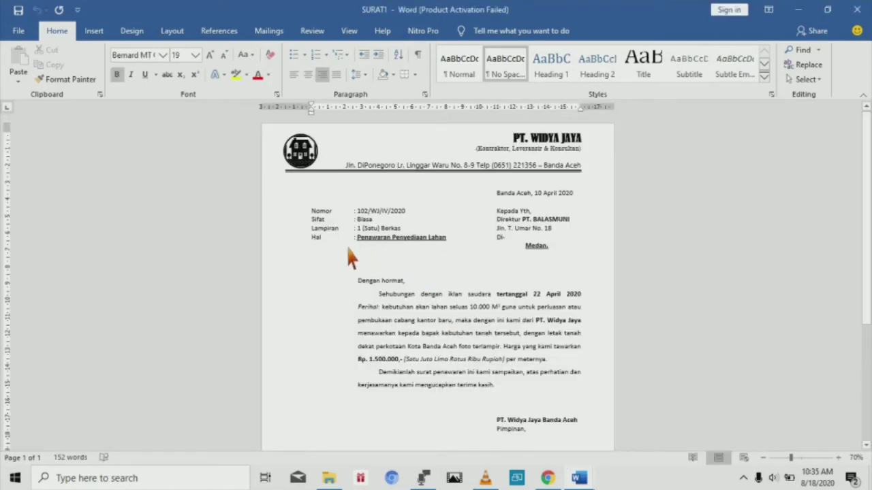
ctrl+scroll(346, 247, up, 3)
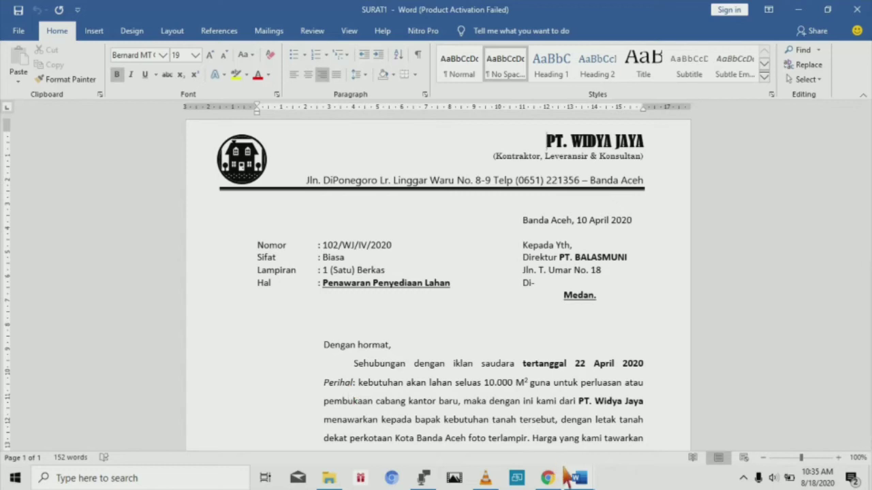
click(577, 479)
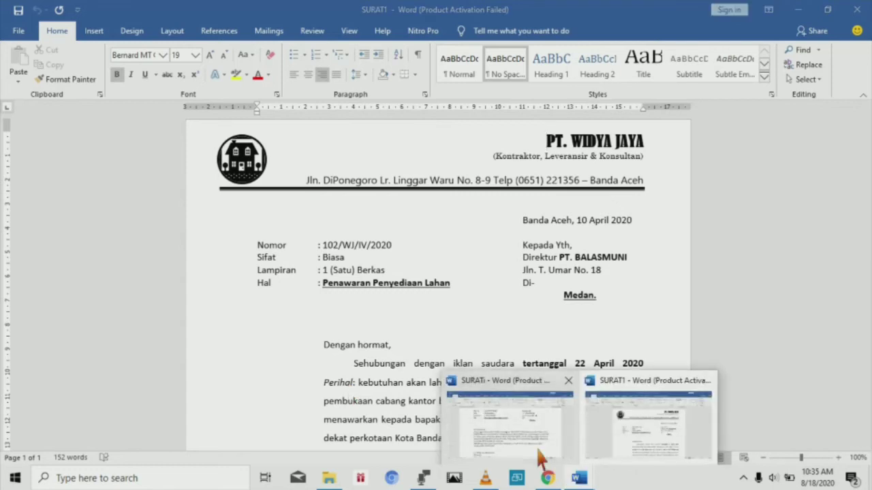
click(540, 453)
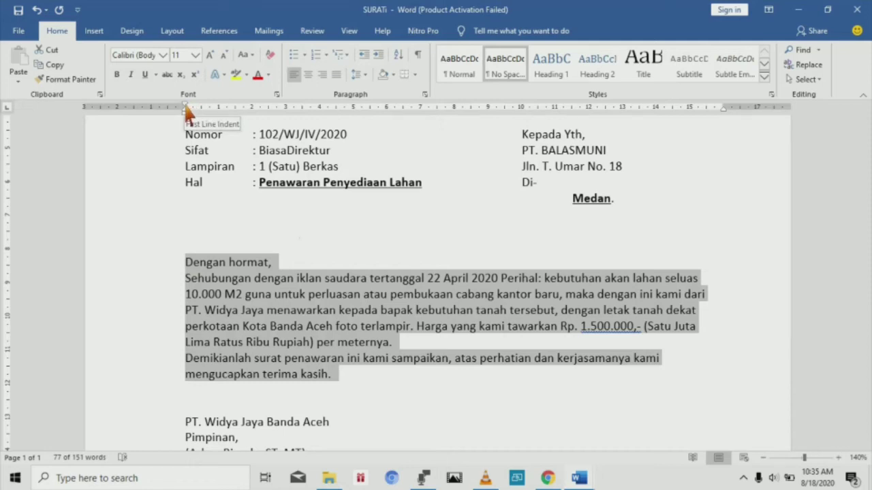
drag(185, 109, 258, 111)
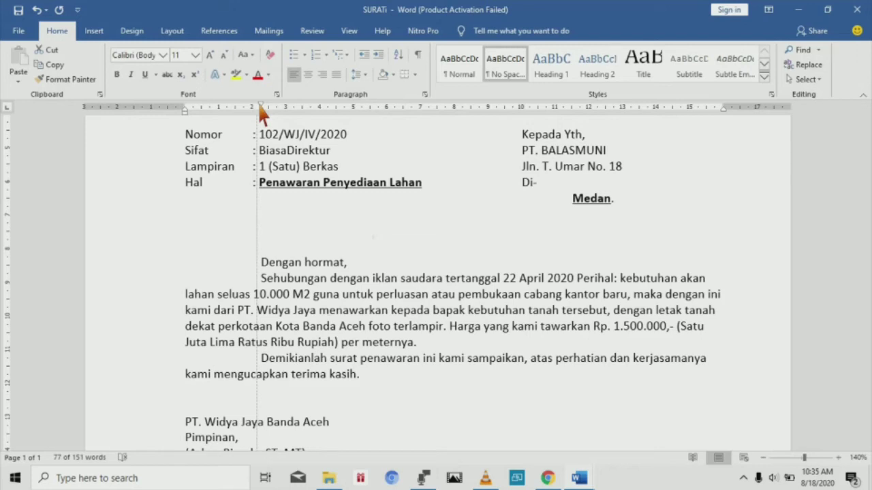
drag(261, 113, 261, 112)
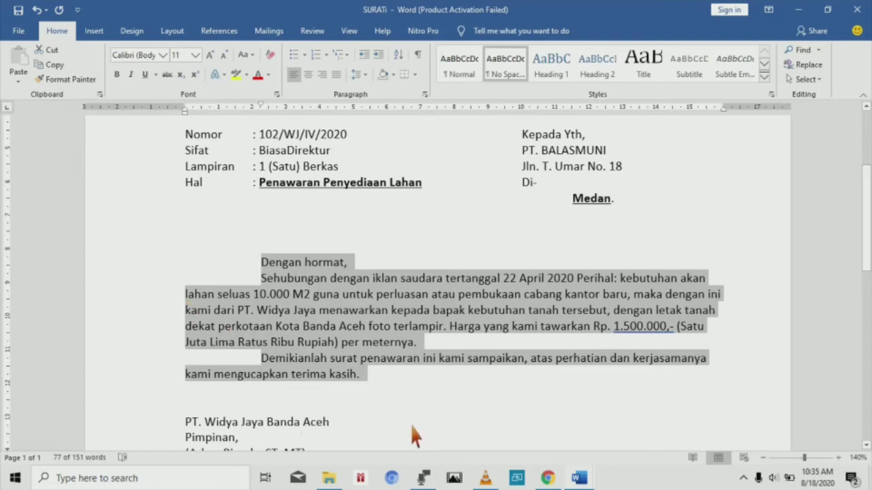
Step: Check the body indentation in SURAT1, and set the hanging indent of the selected SURATi paragraphs to about 2.25 cm
mouse_move(576, 478)
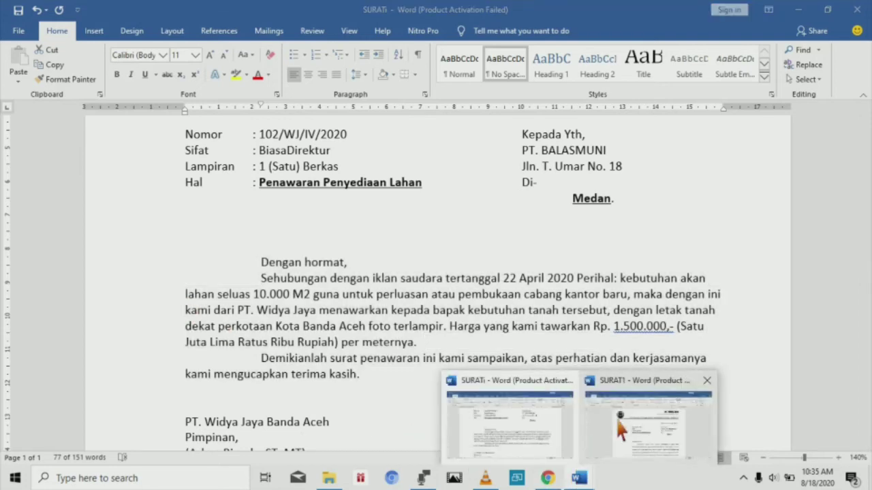
click(542, 395)
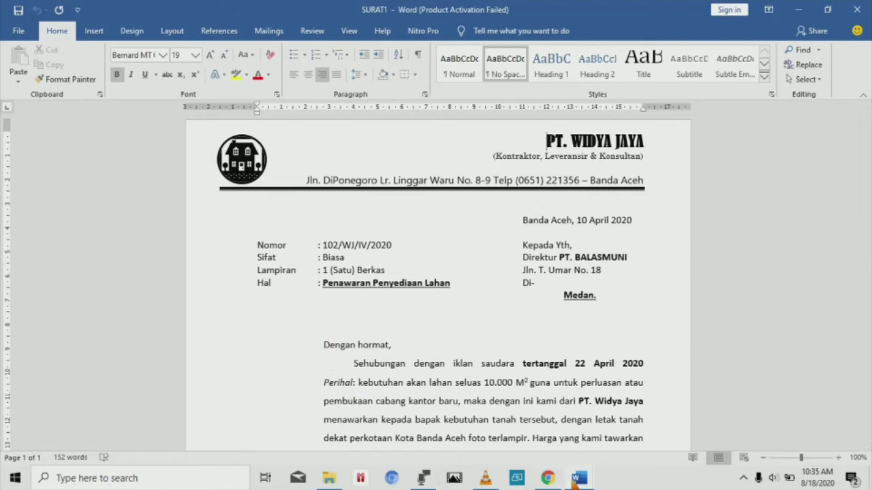
mouse_move(576, 480)
click(512, 442)
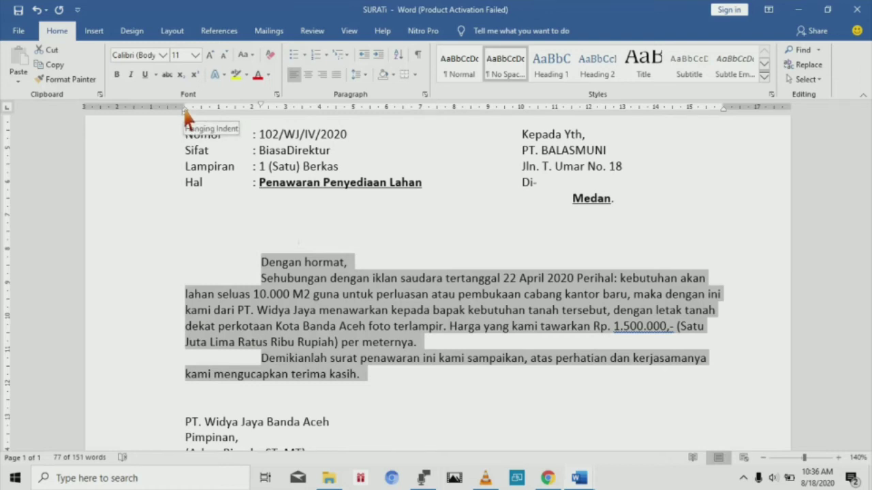
drag(184, 112, 265, 138)
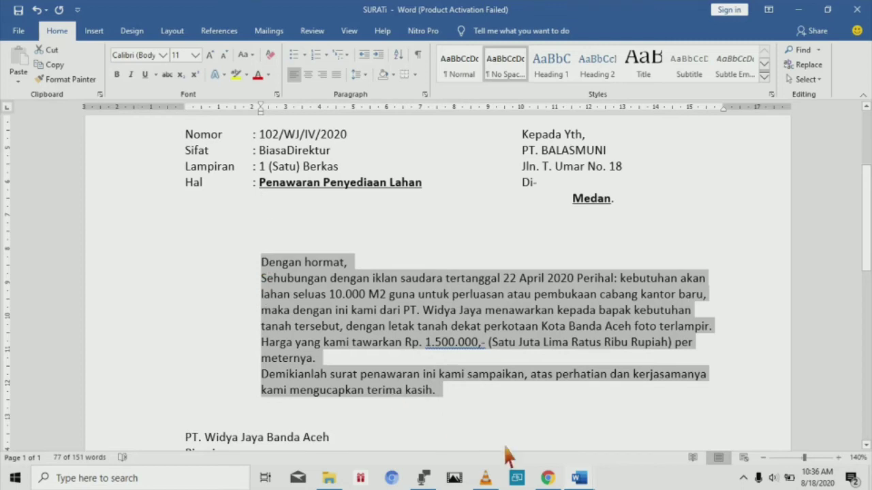
Step: Check the body paragraphs in SURAT1, and set the first-line indent of the two SURATi paragraphs below "Dengan hormat," to about 3.25 cm
click(579, 479)
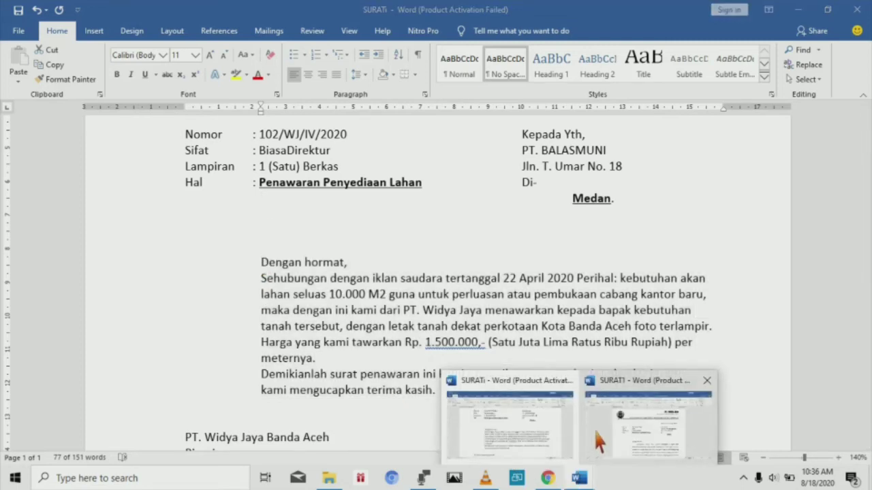
click(594, 430)
scroll(408, 292, down, 3)
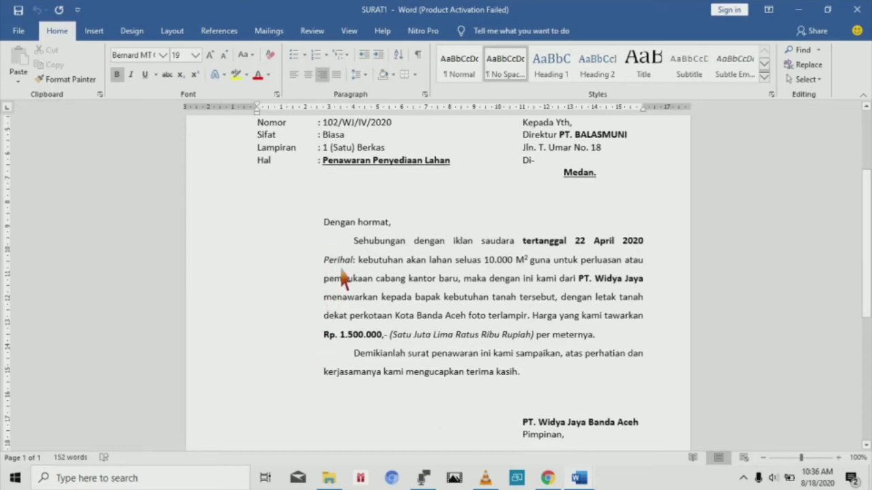
mouse_move(584, 481)
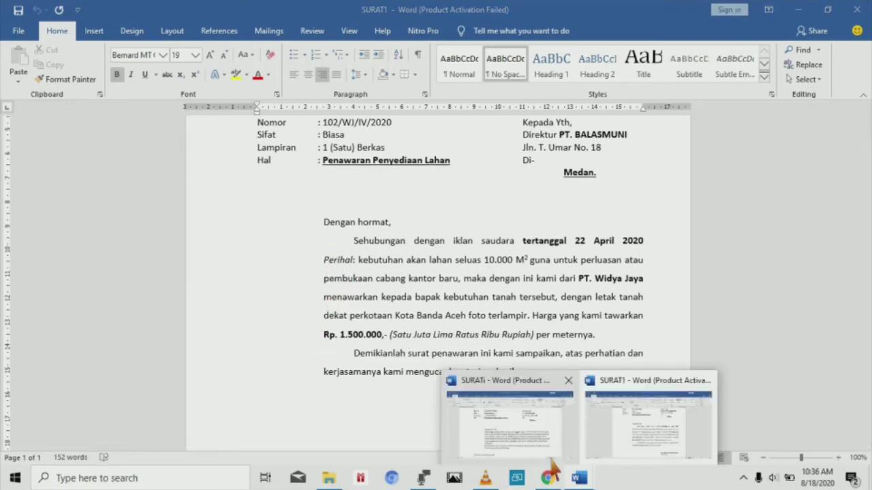
click(529, 444)
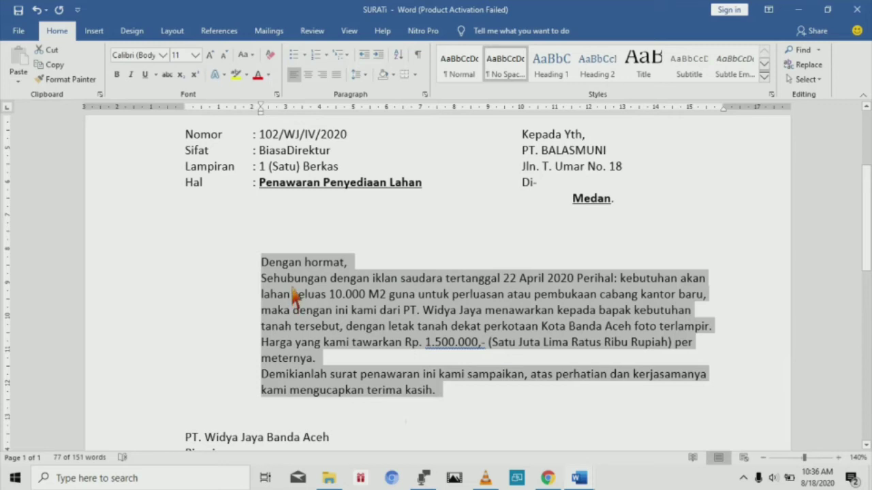
click(294, 296)
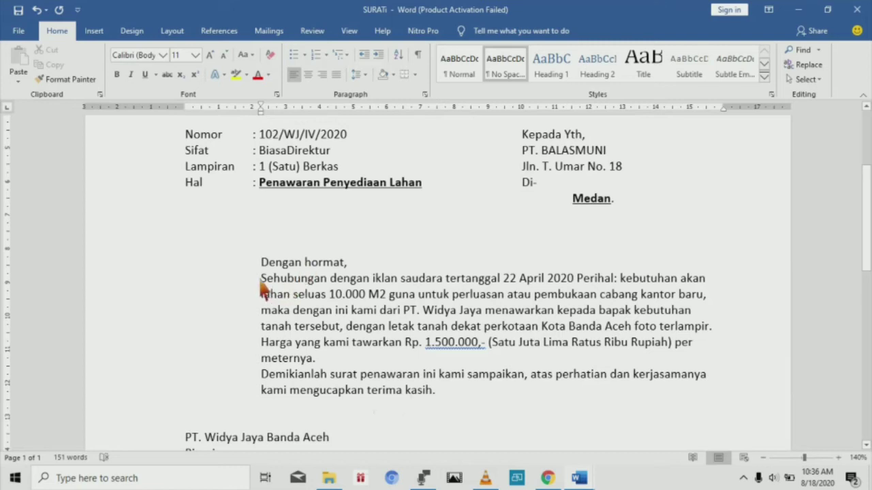
drag(260, 280, 384, 395)
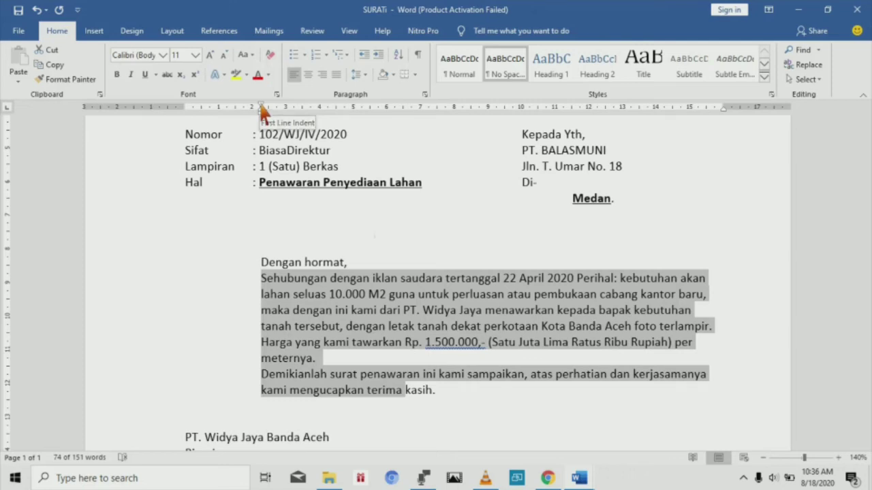
mouse_move(260, 107)
mouse_down()
mouse_move(303, 111)
mouse_move(295, 111)
mouse_up()
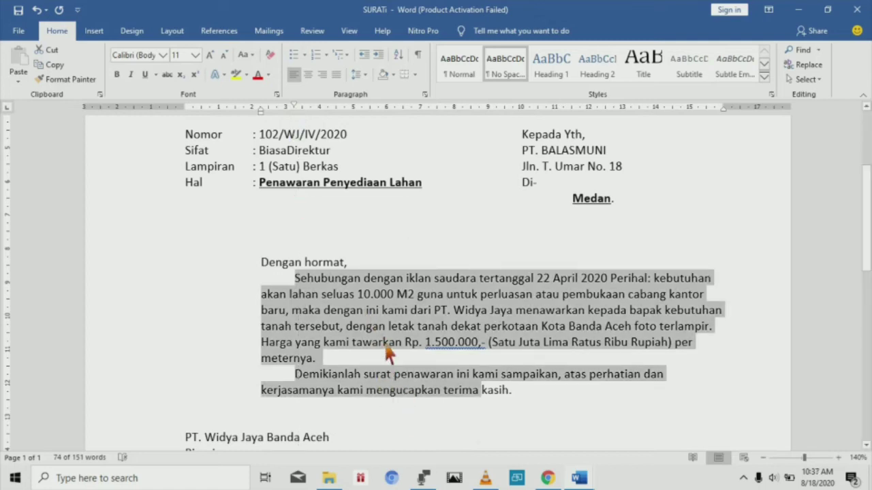
Step: Check the text alignment in SURAT1, and justify the two selected body paragraphs in SURATi
mouse_move(578, 479)
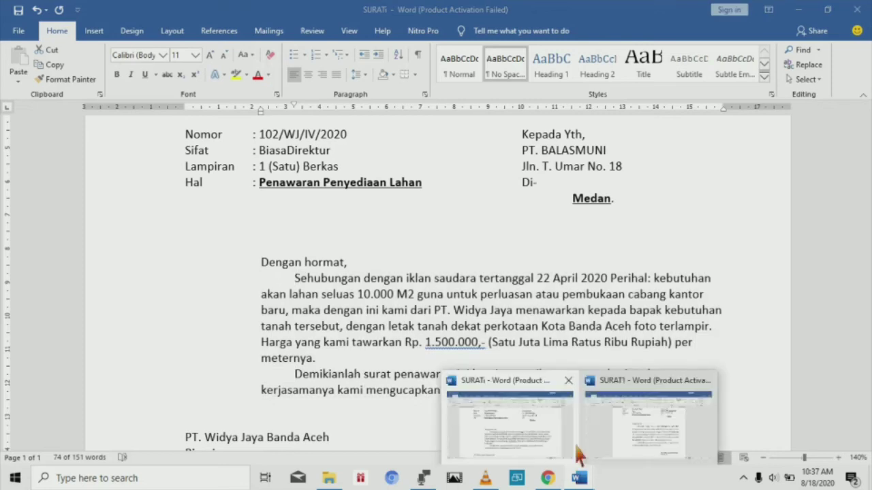
click(603, 439)
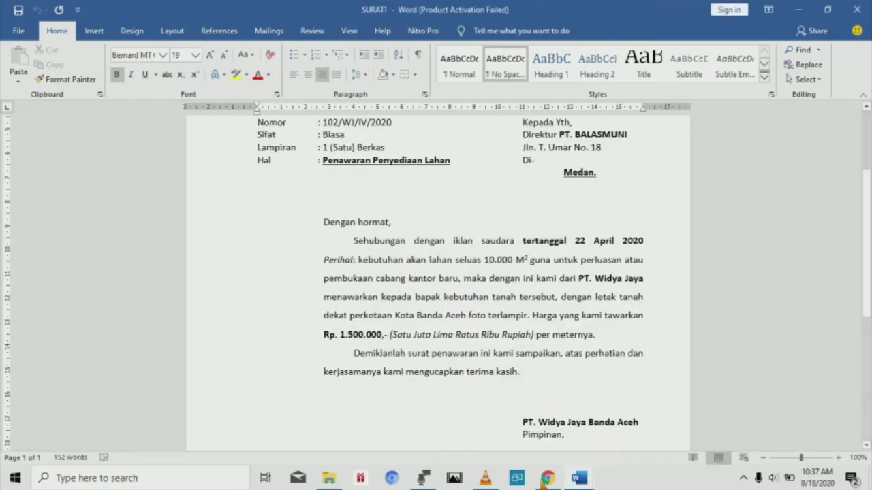
mouse_move(584, 482)
click(547, 432)
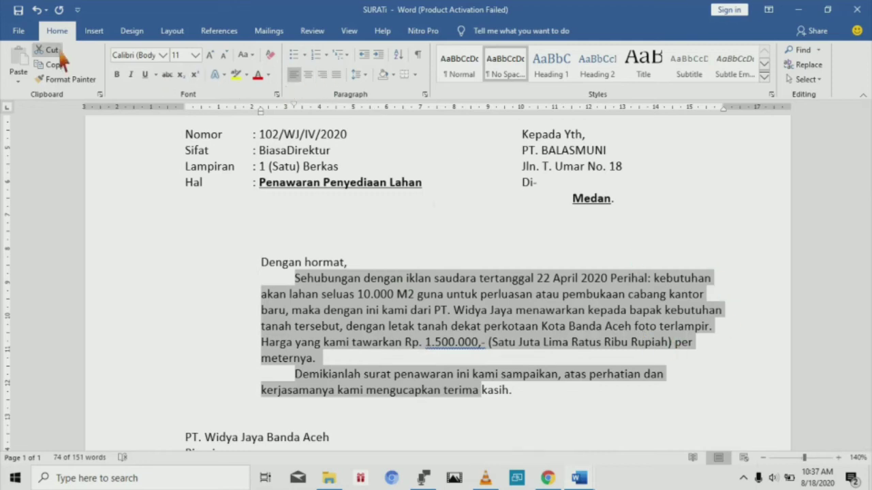
click(337, 76)
scroll(392, 308, down, 3)
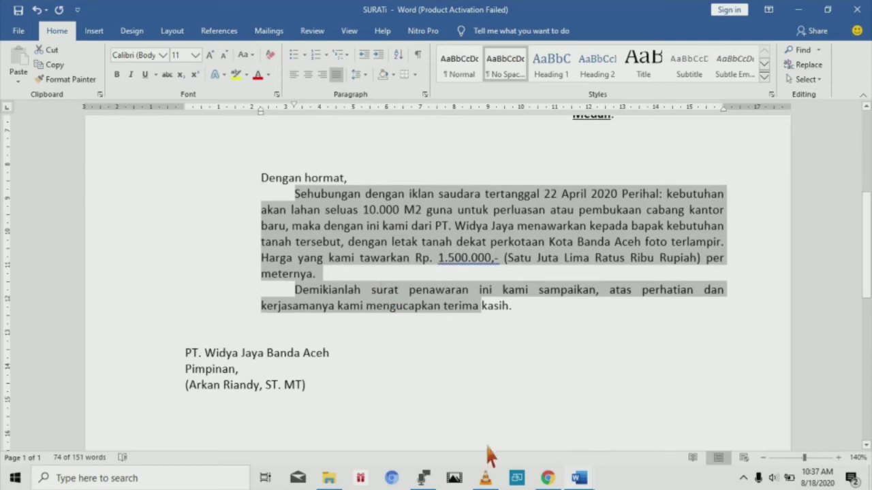
Step: Check the body line spacing in SURAT1, select the SURATi text from "Sehubungan" to "terima kasih.", and set its line spacing to 1.5
click(581, 480)
click(602, 435)
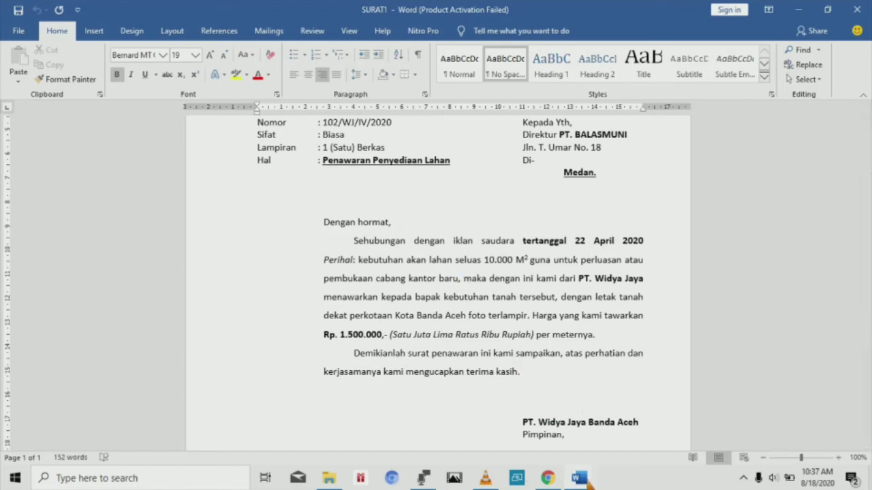
mouse_move(582, 479)
click(548, 433)
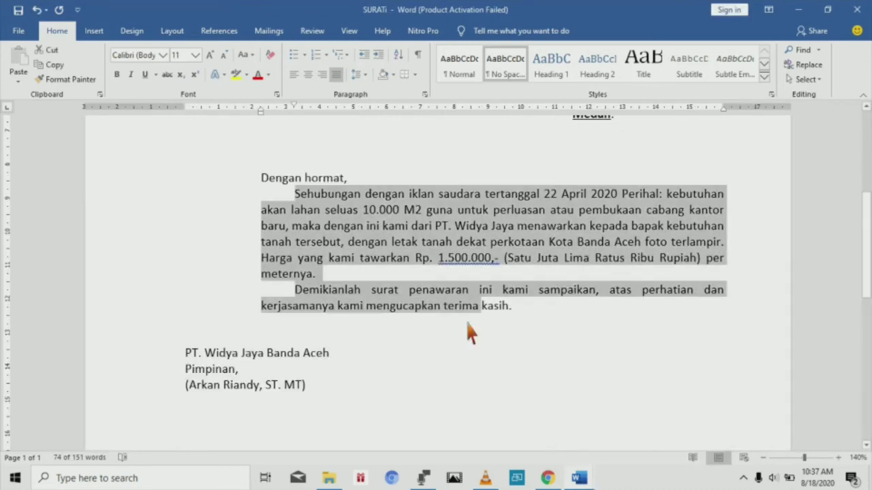
scroll(380, 194, up, 4)
drag(262, 346, 303, 383)
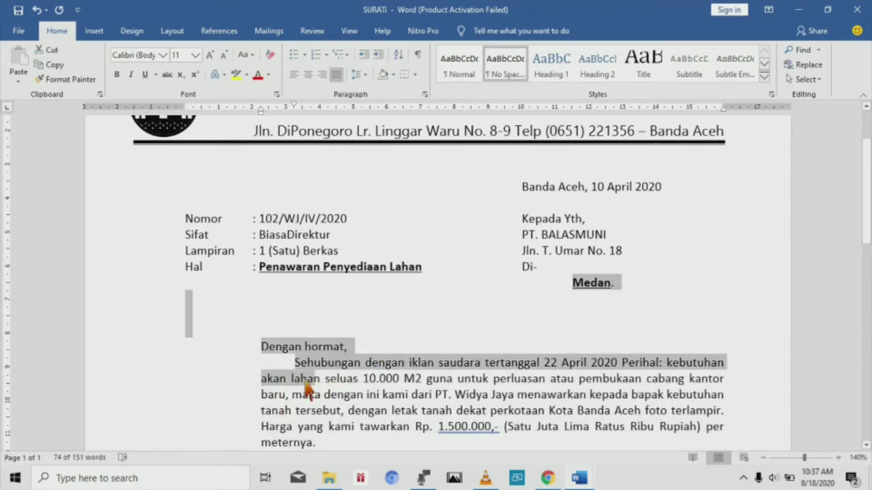
key(Left)
scroll(304, 390, up, 3)
scroll(305, 389, down, 5)
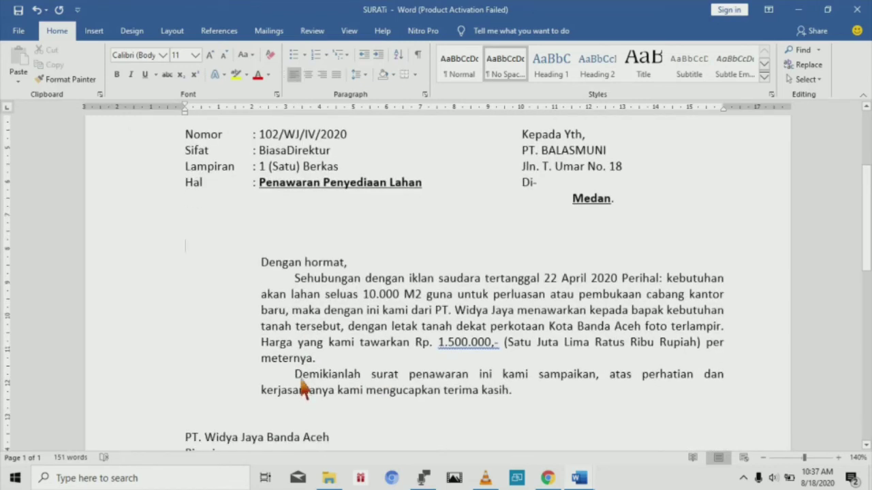
drag(317, 287, 524, 386)
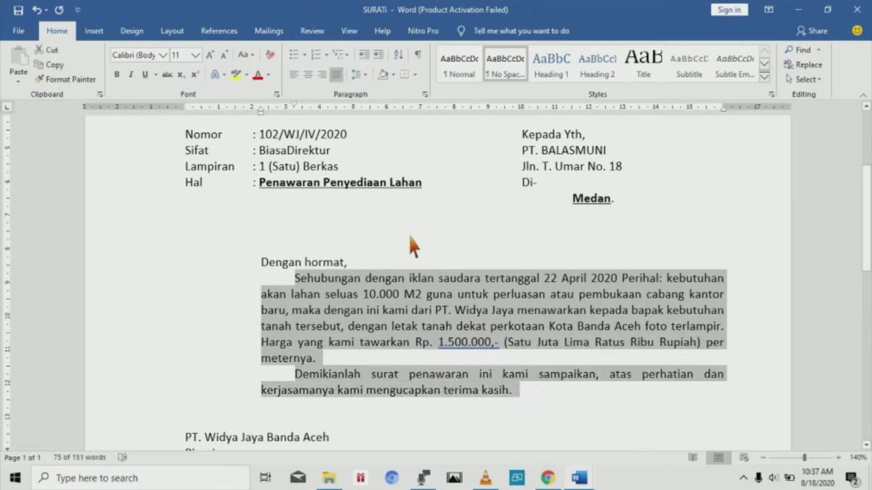
click(369, 85)
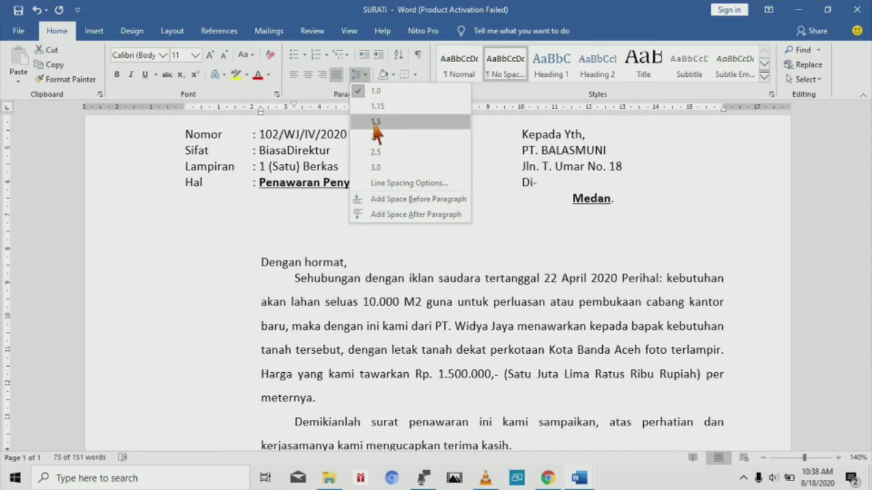
click(374, 123)
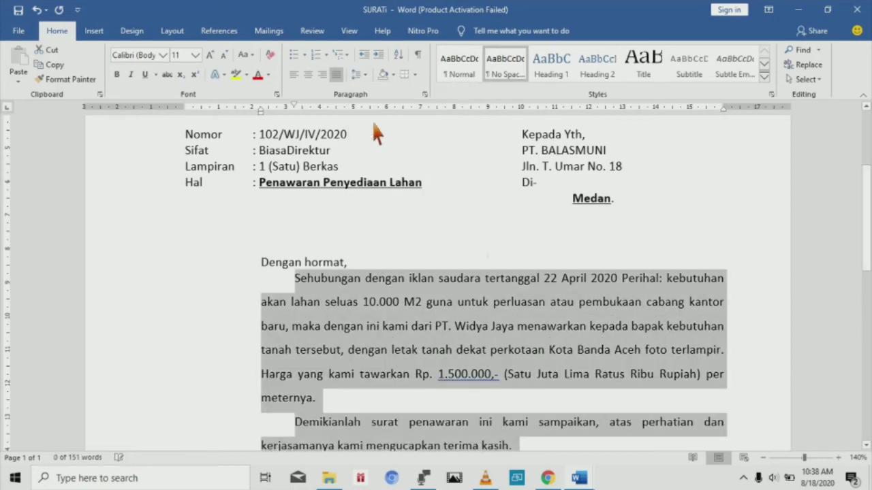
Step: Review the spacing and alignment of the body paragraphs and the signature block below them in SURATi
scroll(374, 126, down, 3)
scroll(374, 133, down, 3)
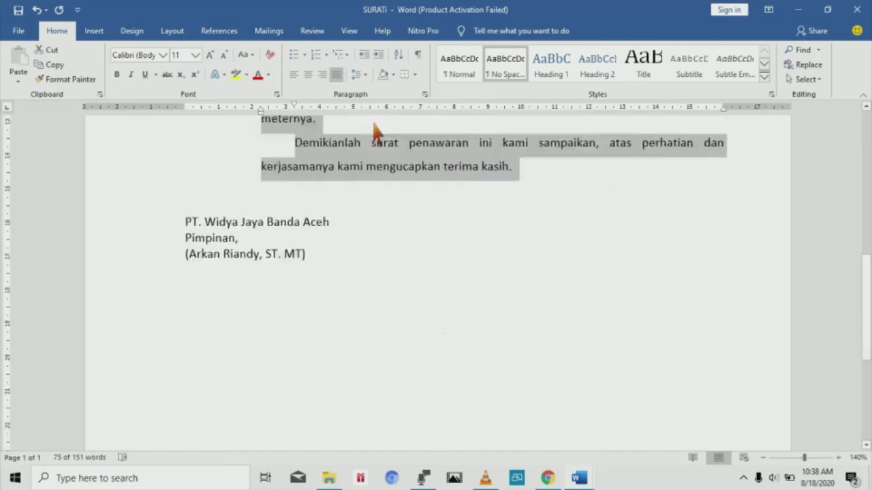
scroll(376, 133, up, 1)
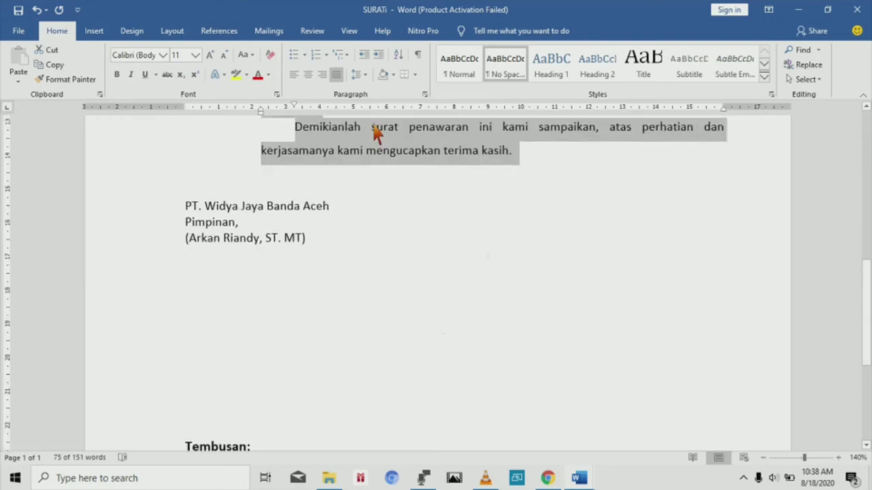
click(554, 180)
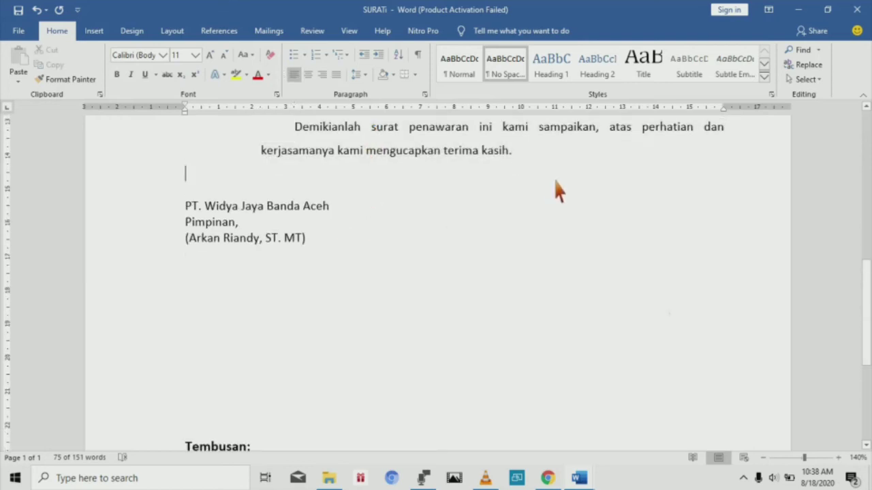
scroll(555, 188, up, 4)
scroll(555, 192, down, 3)
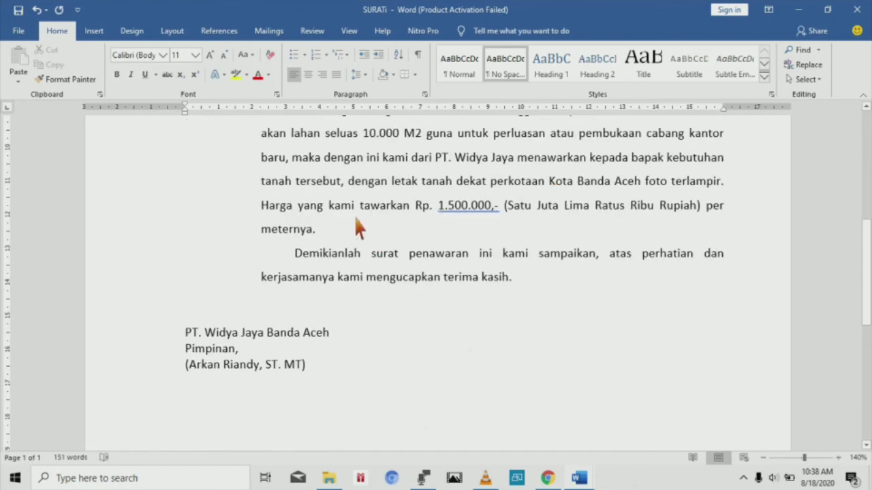
scroll(355, 222, up, 2)
scroll(280, 203, down, 1)
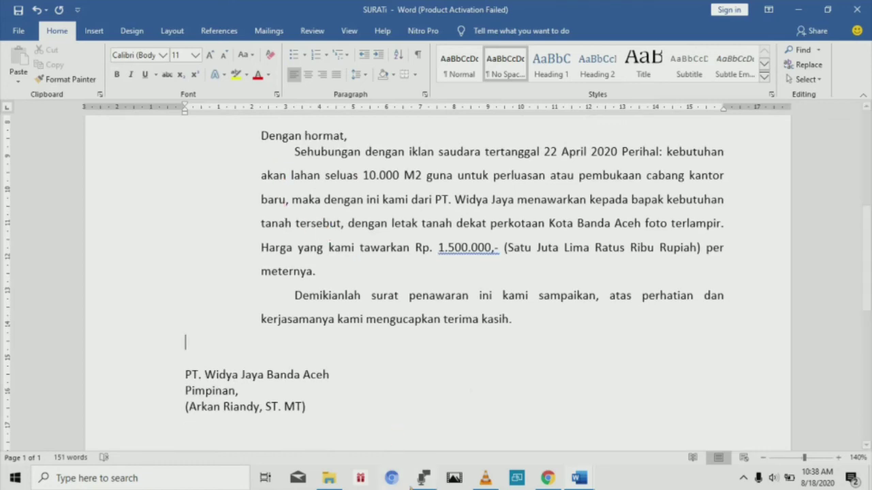
scroll(408, 245, down, 2)
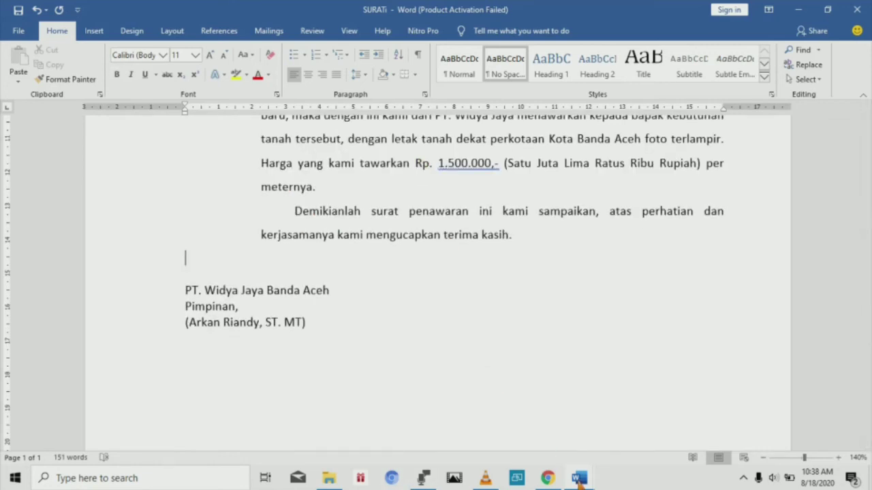
Step: Check the signature block in SURAT1, and insert three blank lines after "Pimpinan," in SURATi
mouse_move(576, 477)
click(600, 444)
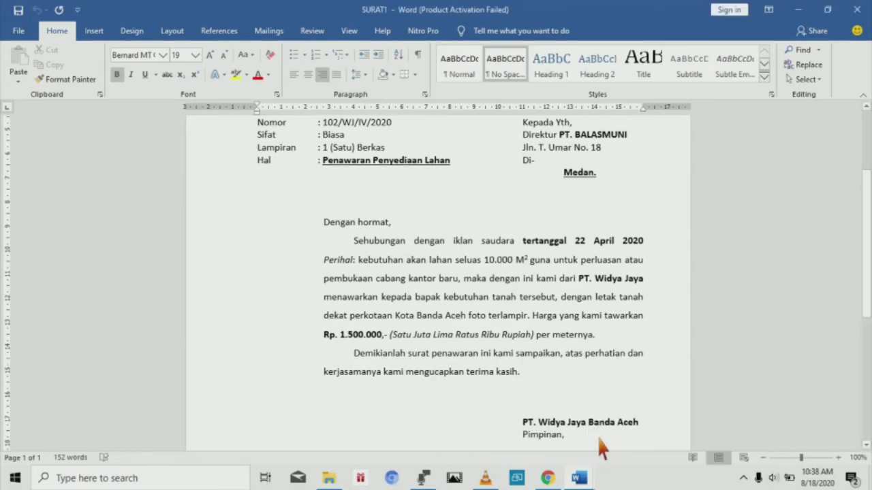
scroll(596, 437, down, 2)
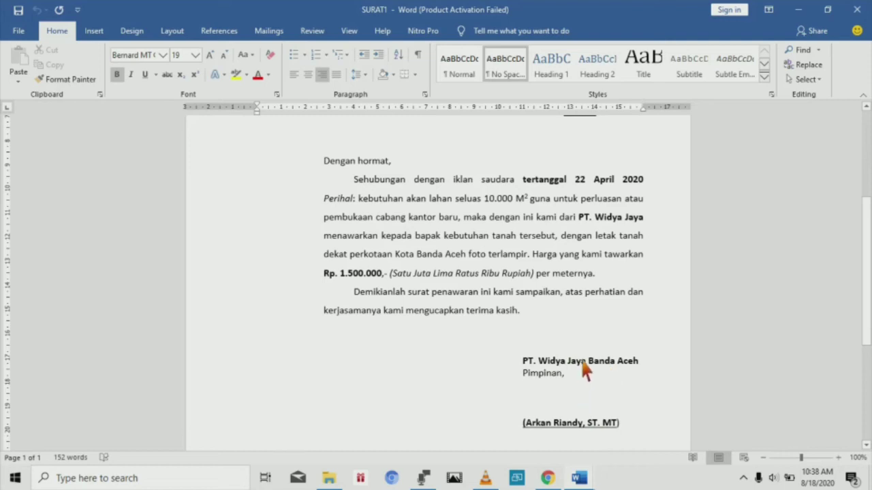
scroll(581, 363, down, 1)
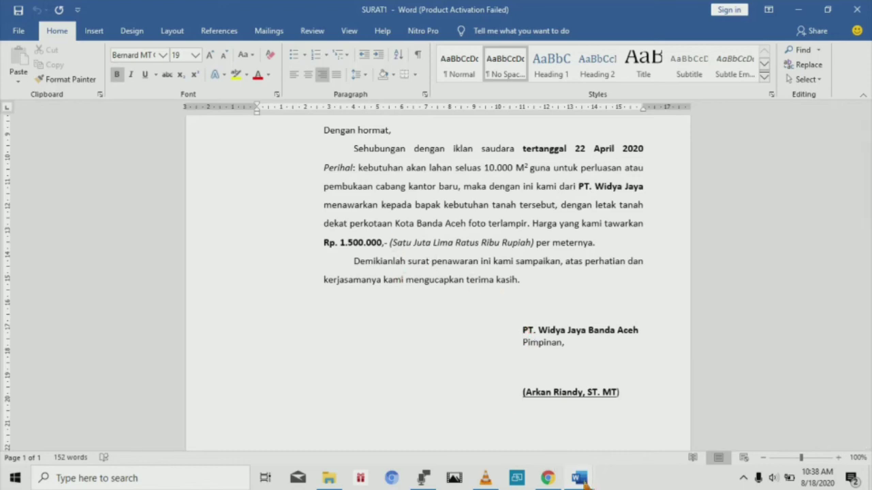
click(578, 478)
click(485, 413)
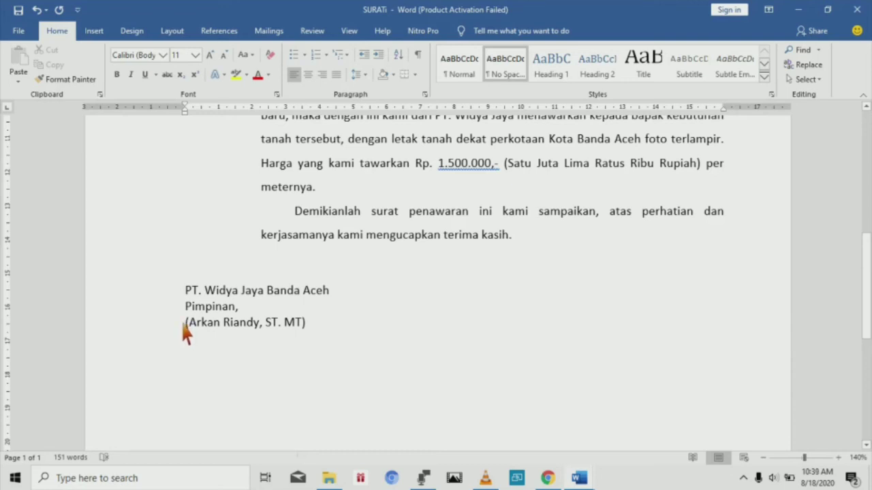
click(239, 307)
key(Return)
key(Return)
key(Return)
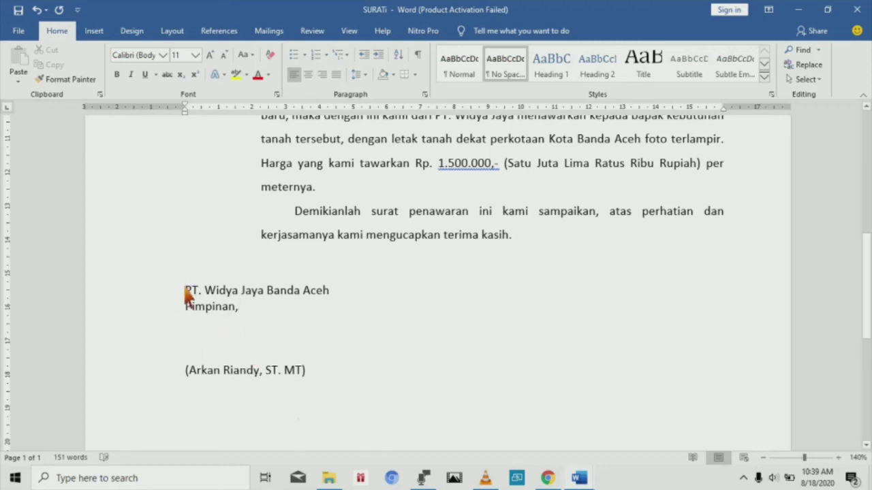
Step: Check the signature block's placement in SURAT1, and set the first-line indent of the whole SURATi block from "PT. Widya Jaya Banda Aceh" to about 10 cm
click(577, 479)
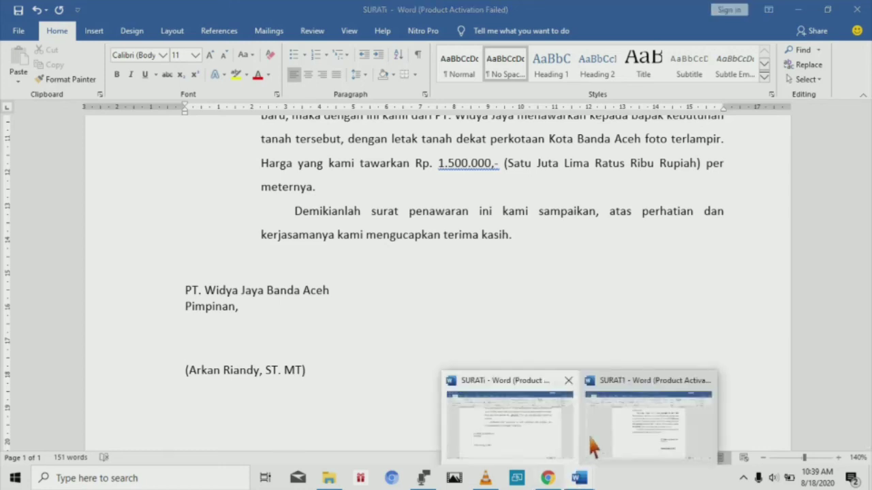
click(589, 433)
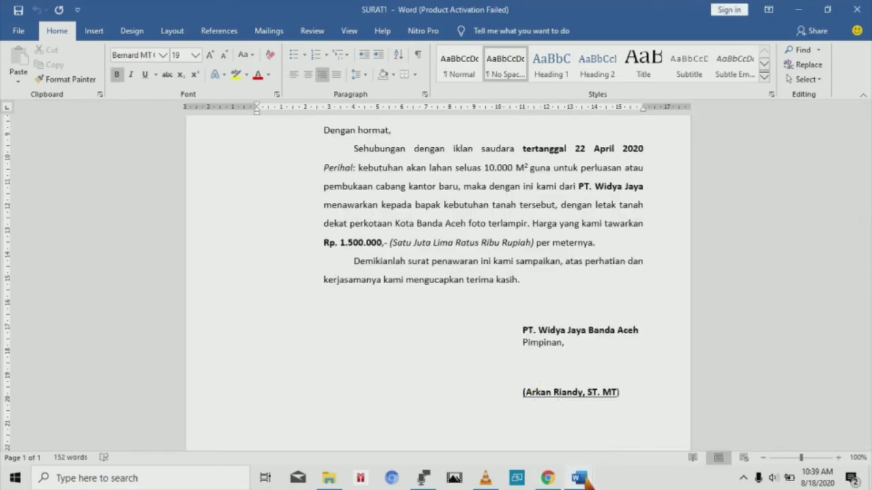
mouse_move(579, 479)
click(529, 444)
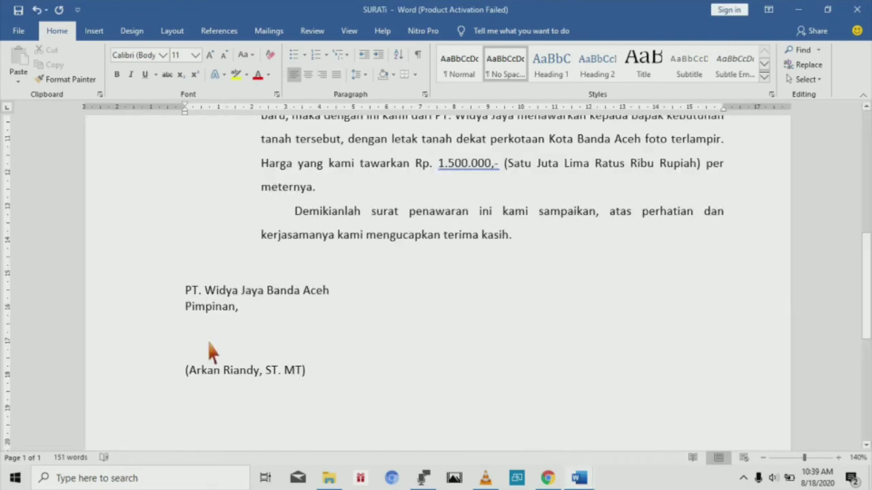
drag(186, 290, 308, 371)
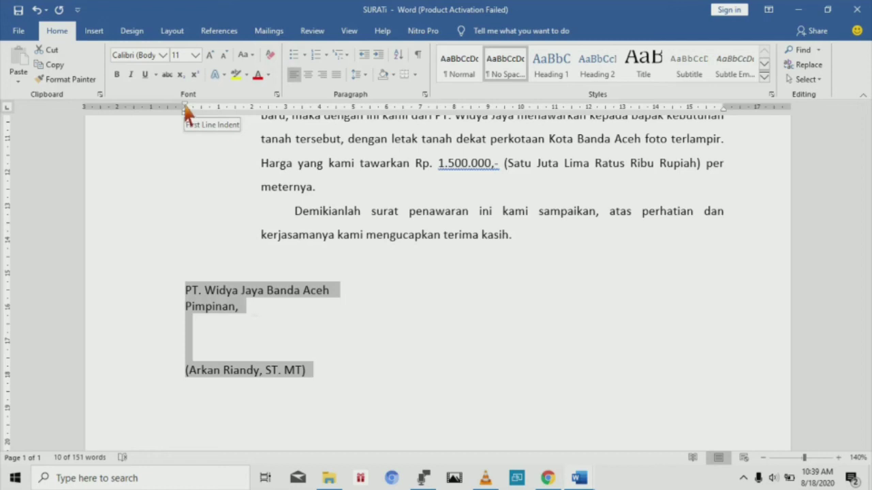
mouse_move(186, 108)
mouse_down()
mouse_move(453, 164)
mouse_move(520, 166)
mouse_up()
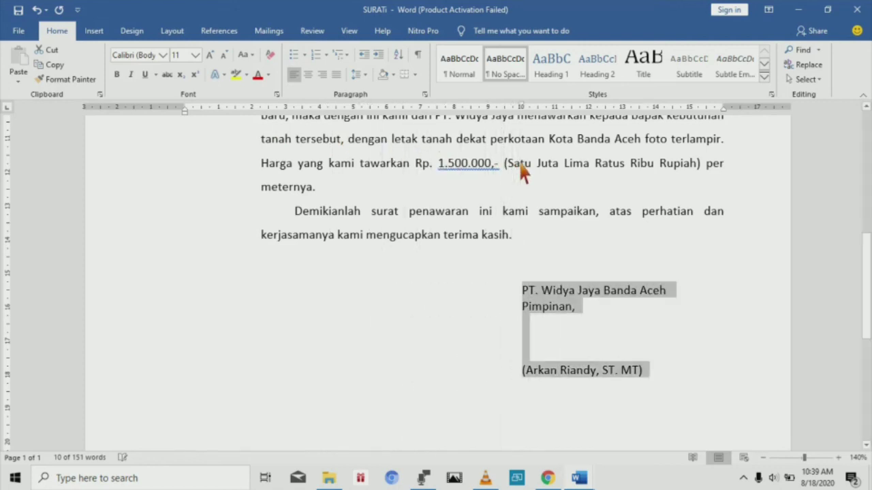
scroll(521, 172, up, 8)
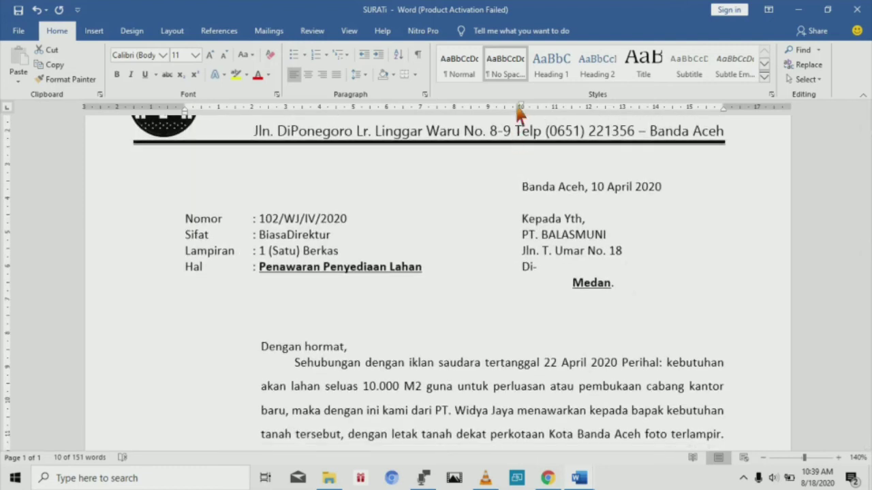
Step: Fine-tune the signature block's first-line indent at about 10 cm to line up with the recipient's address block
drag(519, 107, 520, 108)
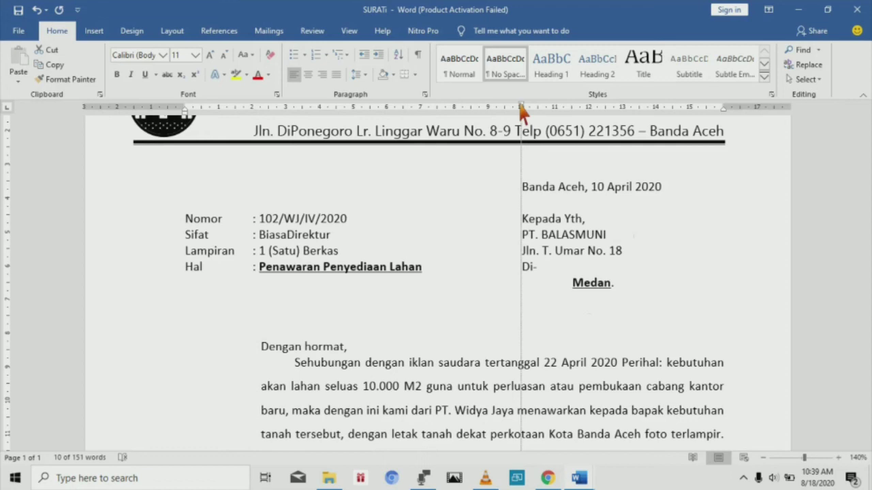
drag(520, 107, 521, 108)
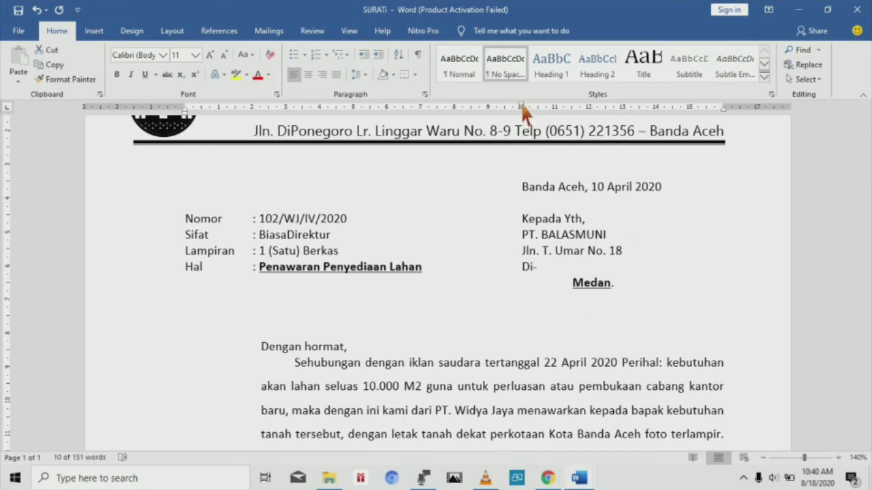
scroll(545, 171, down, 7)
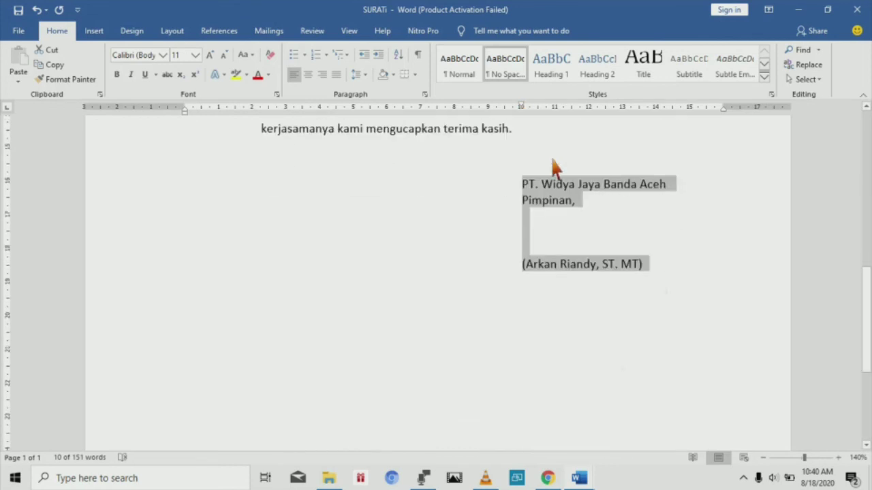
double_click(544, 246)
click(523, 249)
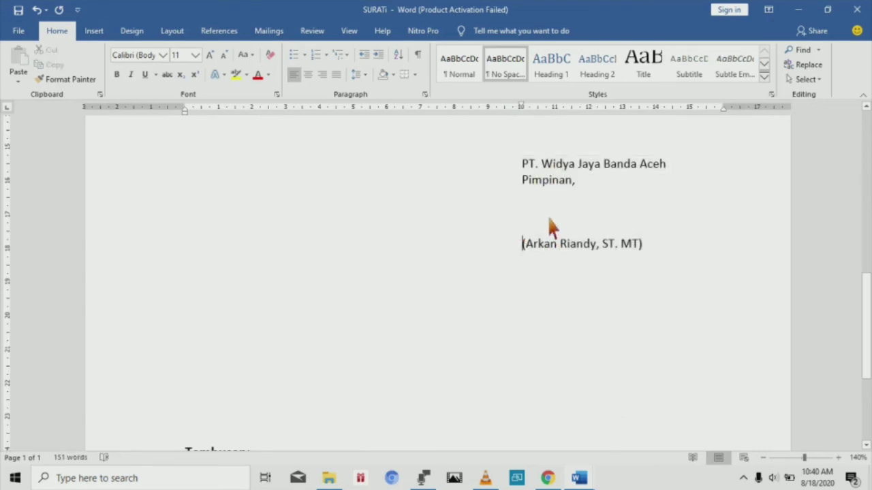
Step: Make the company line "PT. Widya Jaya Banda Aceh" and the signatory's name in the signature block bold
click(521, 167)
shift+click(603, 167)
drag(605, 169, 658, 174)
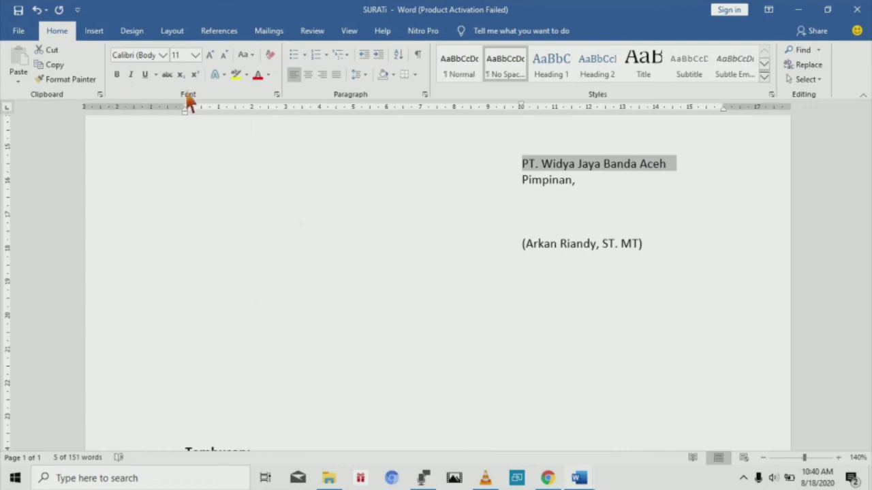
click(118, 76)
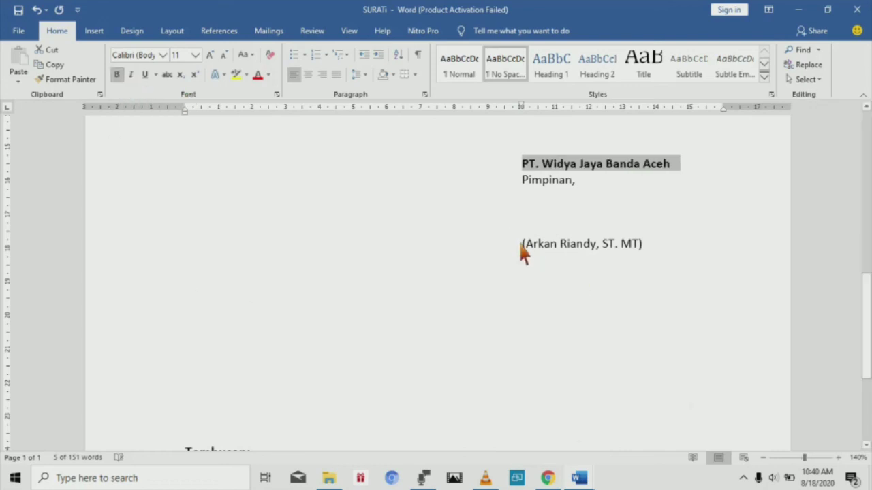
mouse_move(522, 246)
mouse_down()
mouse_move(584, 239)
mouse_move(648, 254)
mouse_up()
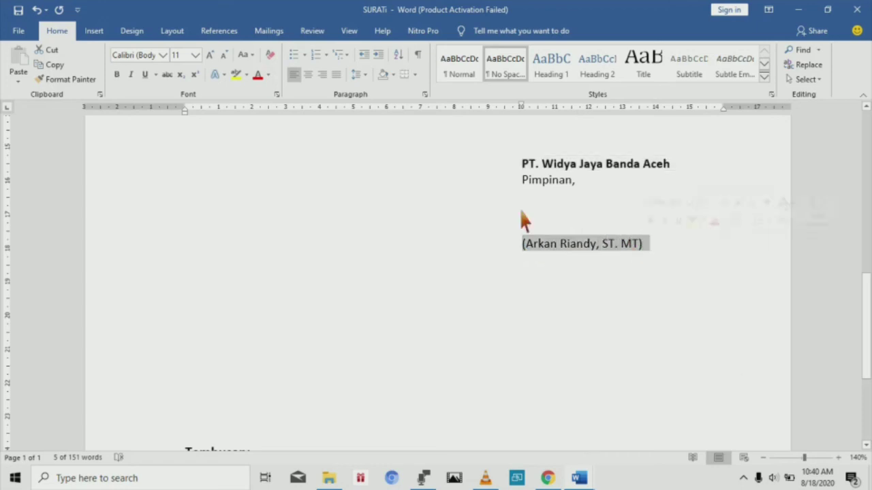
click(124, 77)
click(344, 299)
Step: Compare the vertical placement of the "Tembusan:" list on the page in SURATi with that in SURAT1
scroll(344, 298, down, 1)
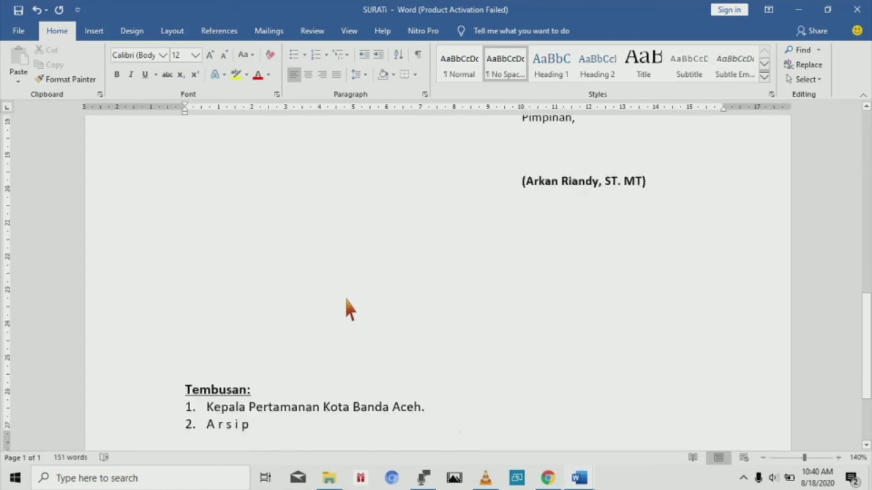
scroll(346, 303, down, 2)
click(581, 479)
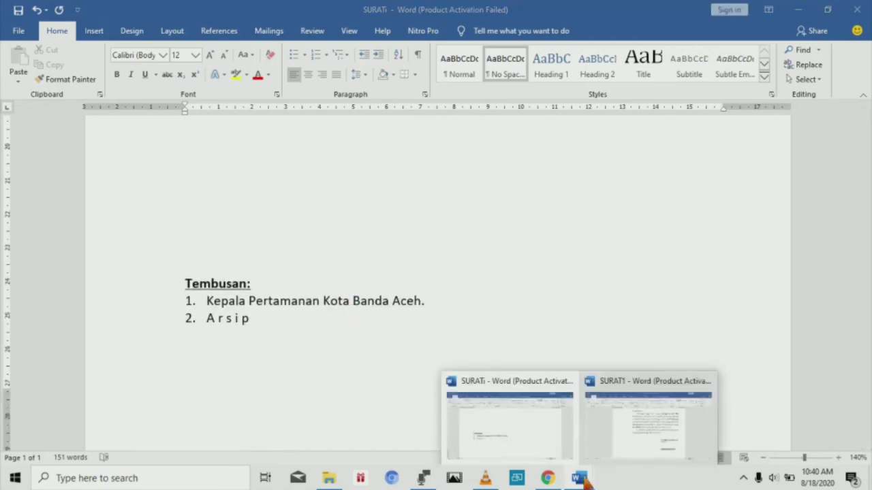
click(600, 450)
scroll(520, 330, down, 2)
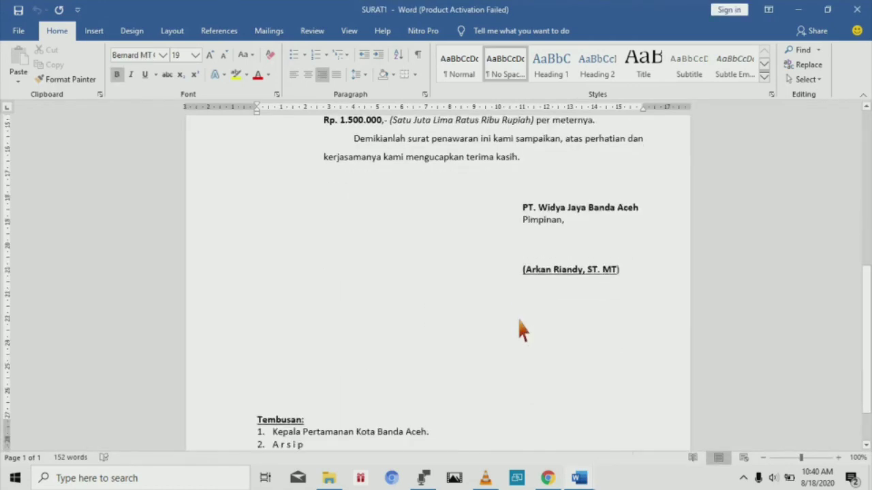
scroll(519, 329, down, 1)
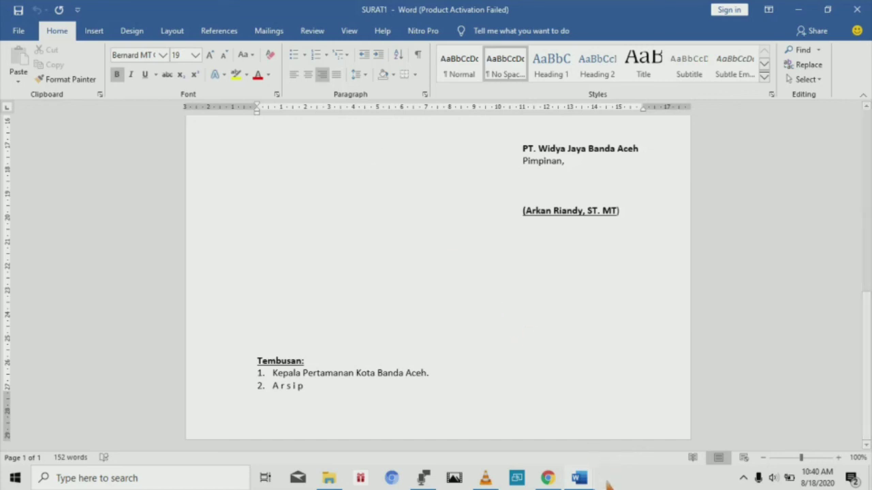
click(572, 479)
click(506, 435)
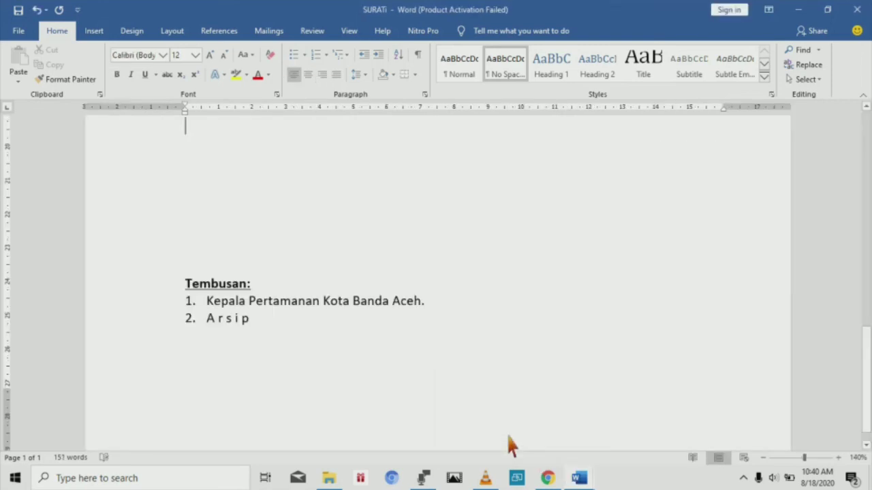
Step: Move the "Tembusan:" list in SURATi further down the page by inserting three blank lines above its heading
scroll(506, 435, up, 3)
scroll(511, 444, down, 3)
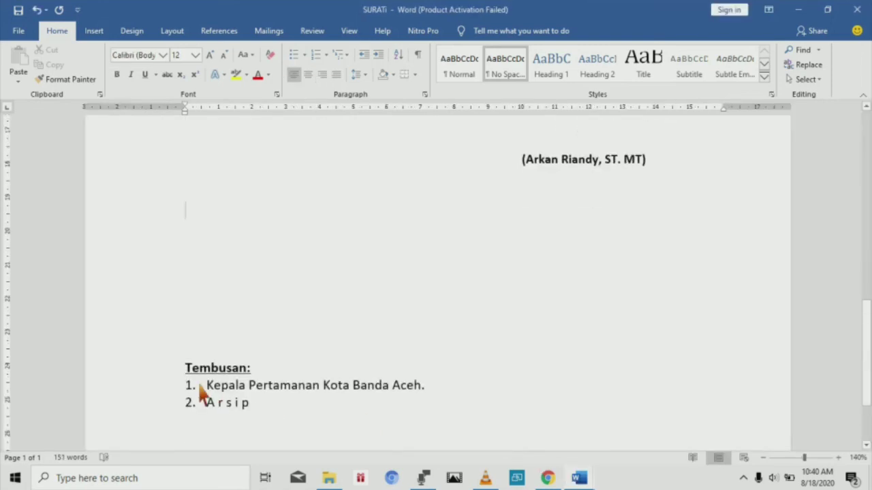
click(185, 371)
scroll(190, 374, down, 3)
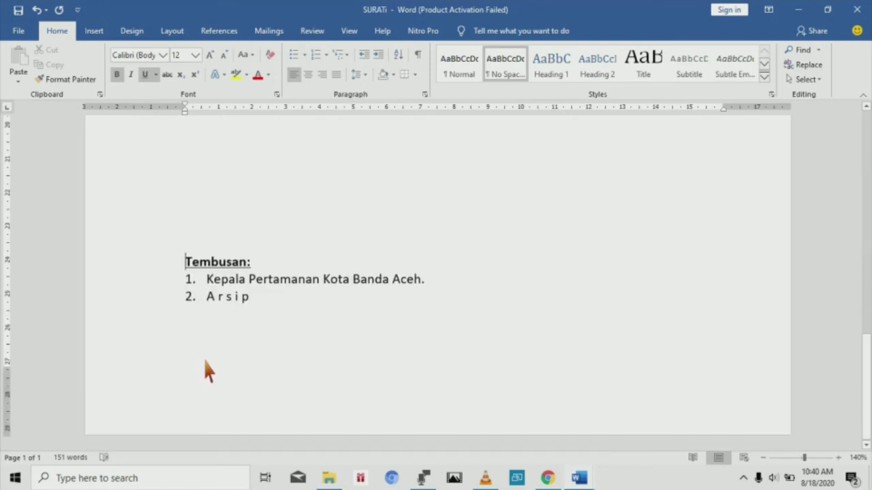
key(Return)
key(Return)
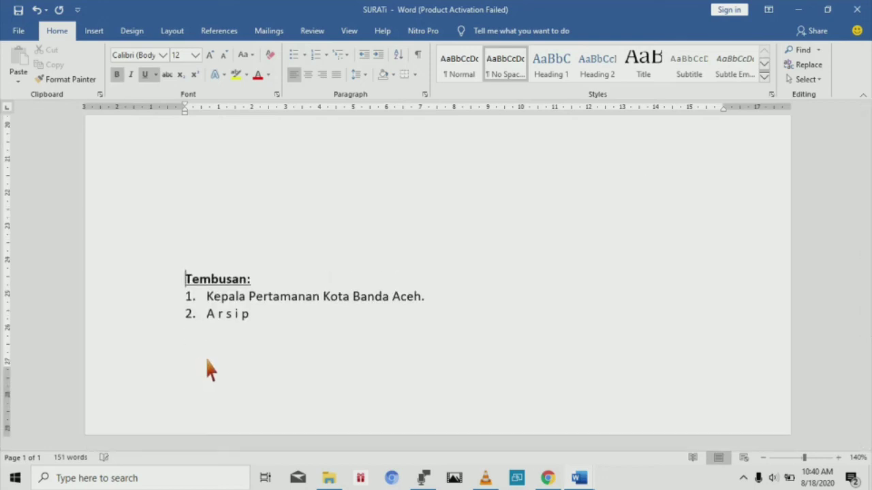
key(Return)
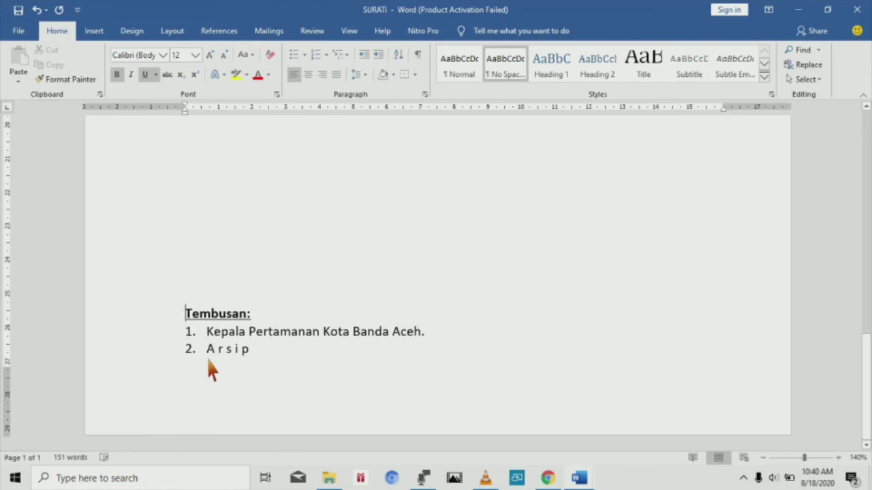
key(Return)
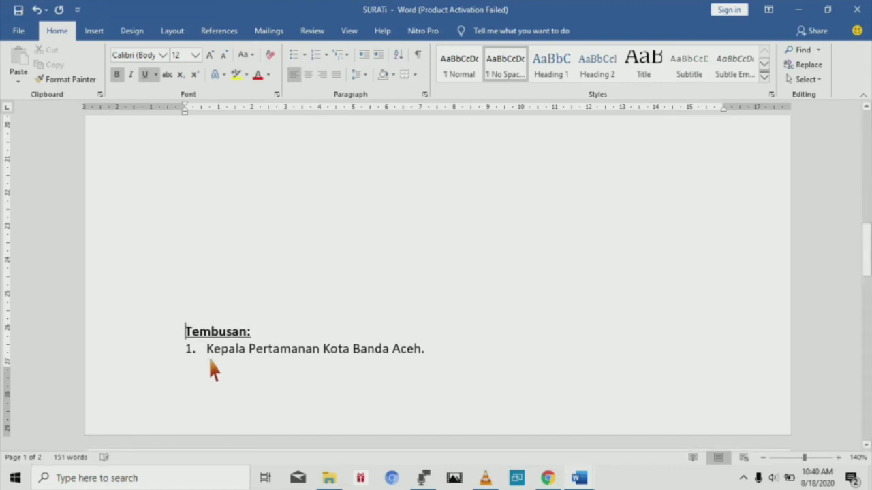
key(BackSpace)
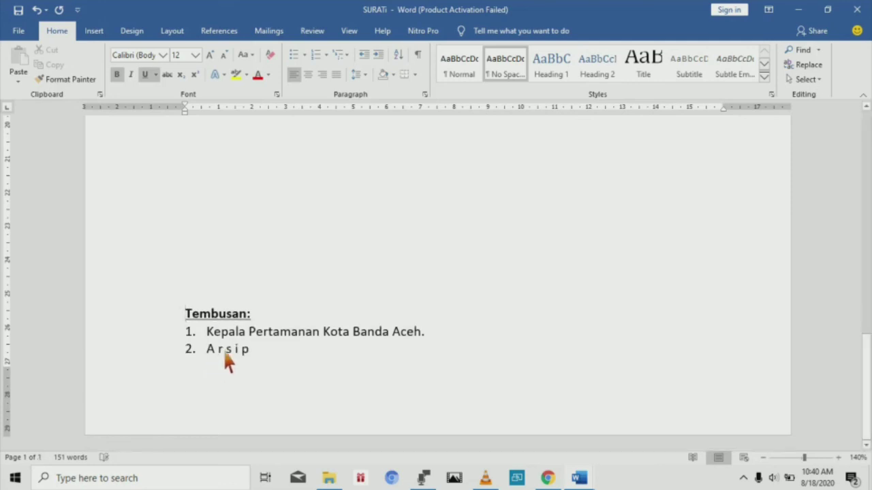
Step: Compare the overall layout, body text emphasis and signature block of SURATi with the finished SURAT1 letter
scroll(273, 300, up, 15)
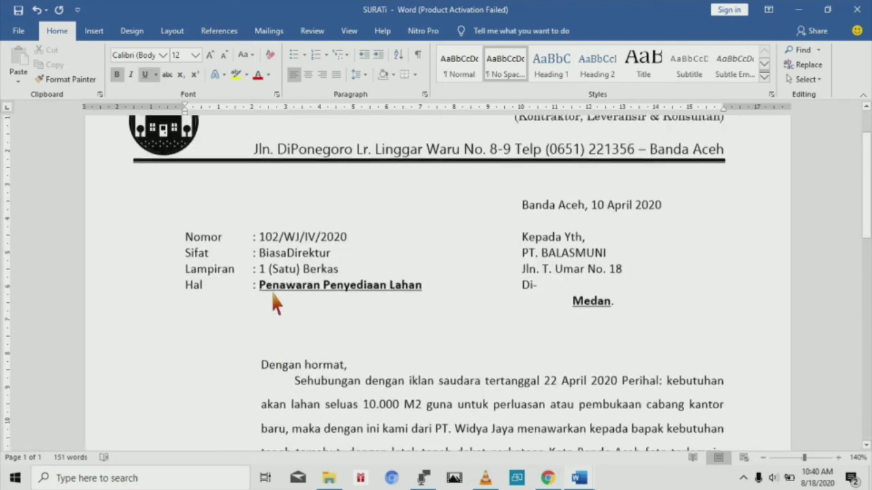
scroll(272, 304, down, 4)
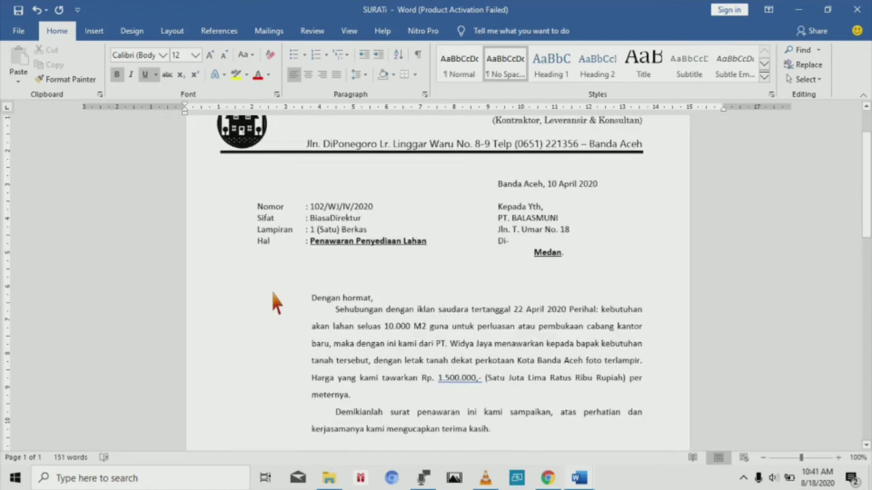
scroll(273, 293, down, 3)
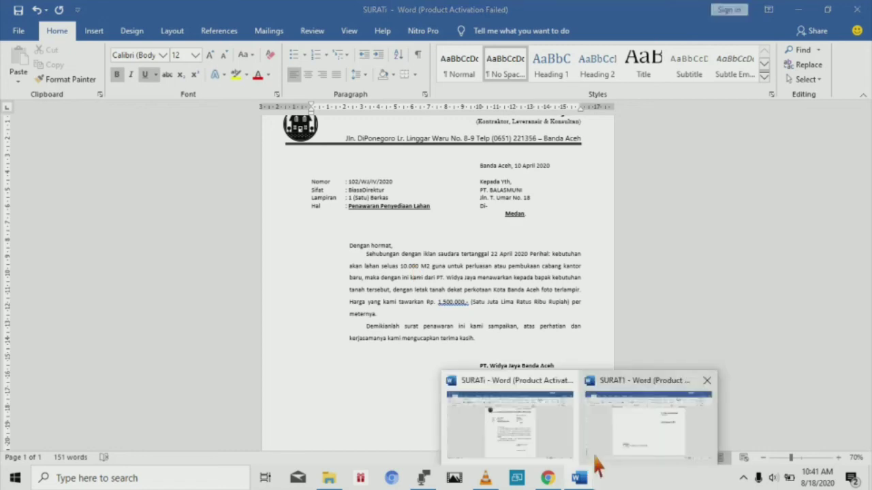
click(604, 466)
scroll(593, 438, up, 5)
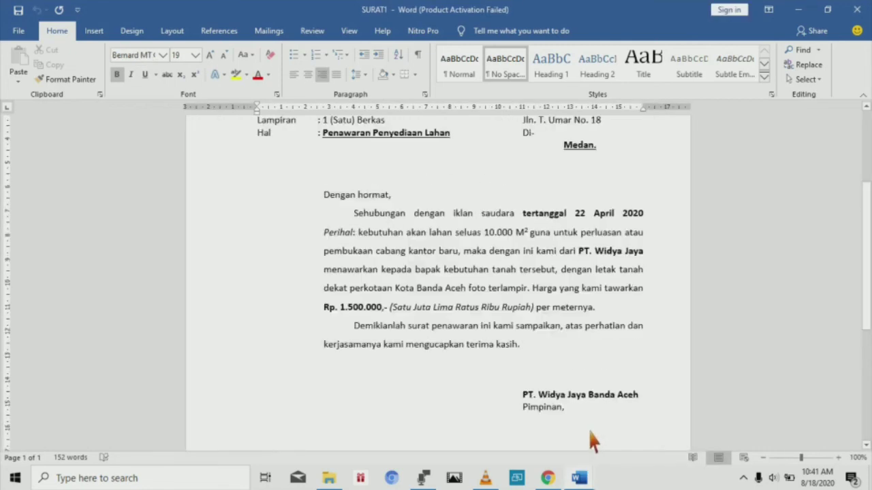
scroll(591, 440, down, 1)
scroll(591, 440, down, 3)
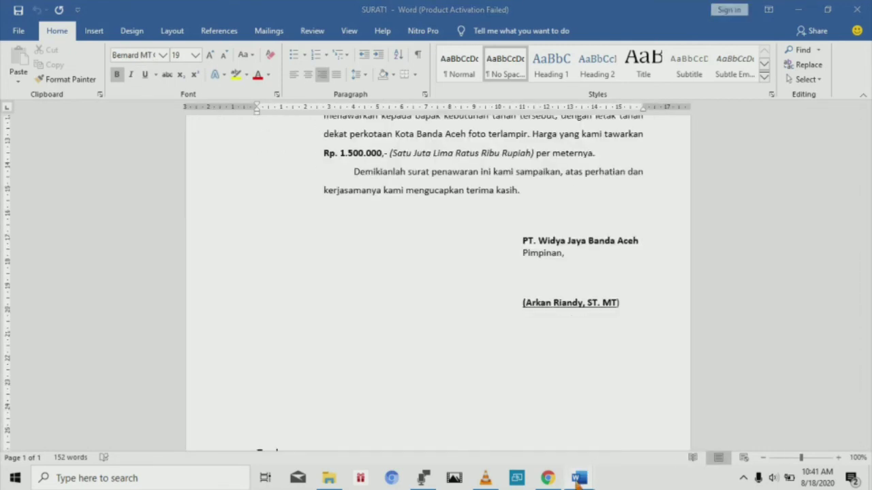
mouse_move(579, 477)
click(521, 444)
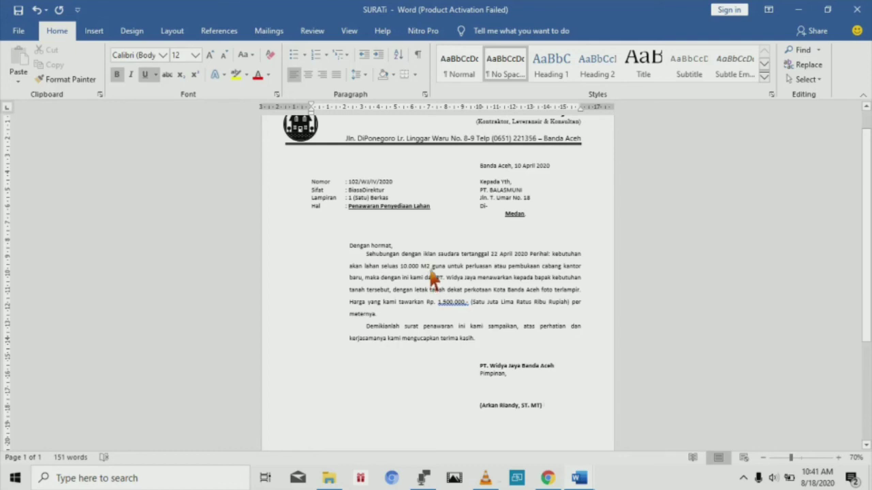
scroll(433, 279, down, 1)
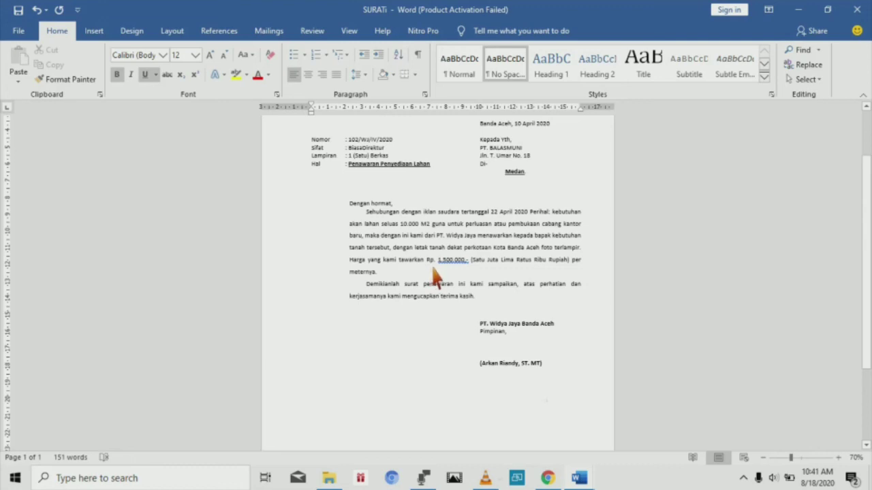
scroll(434, 278, up, 2)
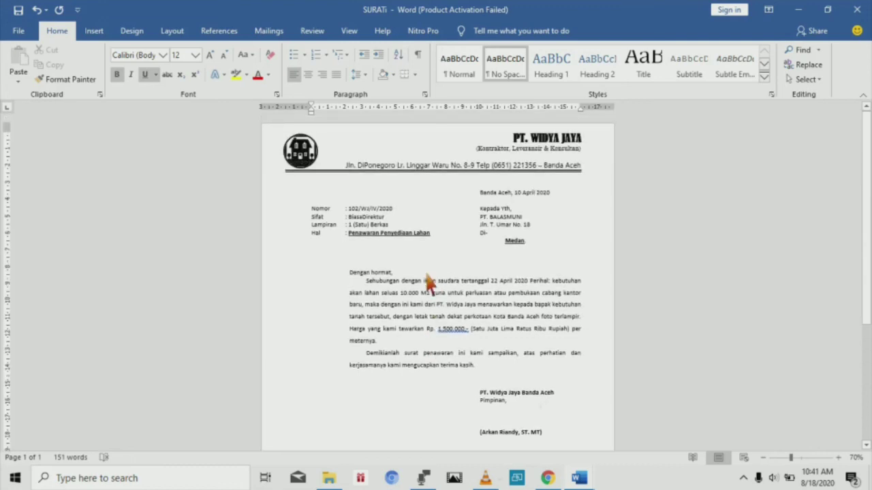